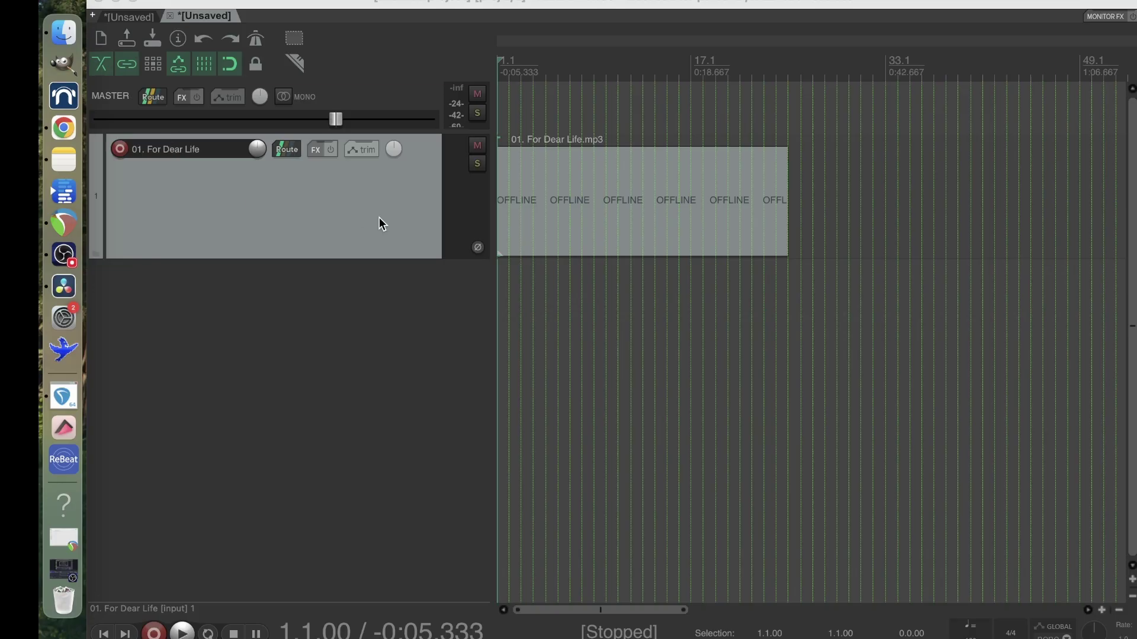
# - Bring the For Dear Life.mp3 item online and play it briefly from the start
pyautogui.click(642, 214)
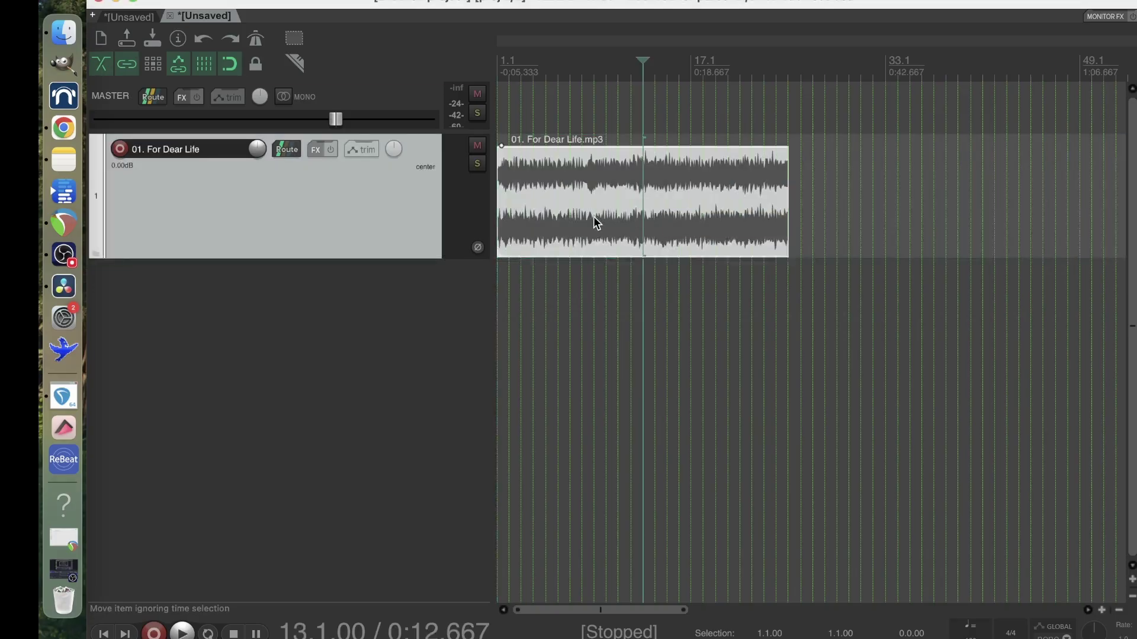
pyautogui.click(502, 116)
pyautogui.press('space')
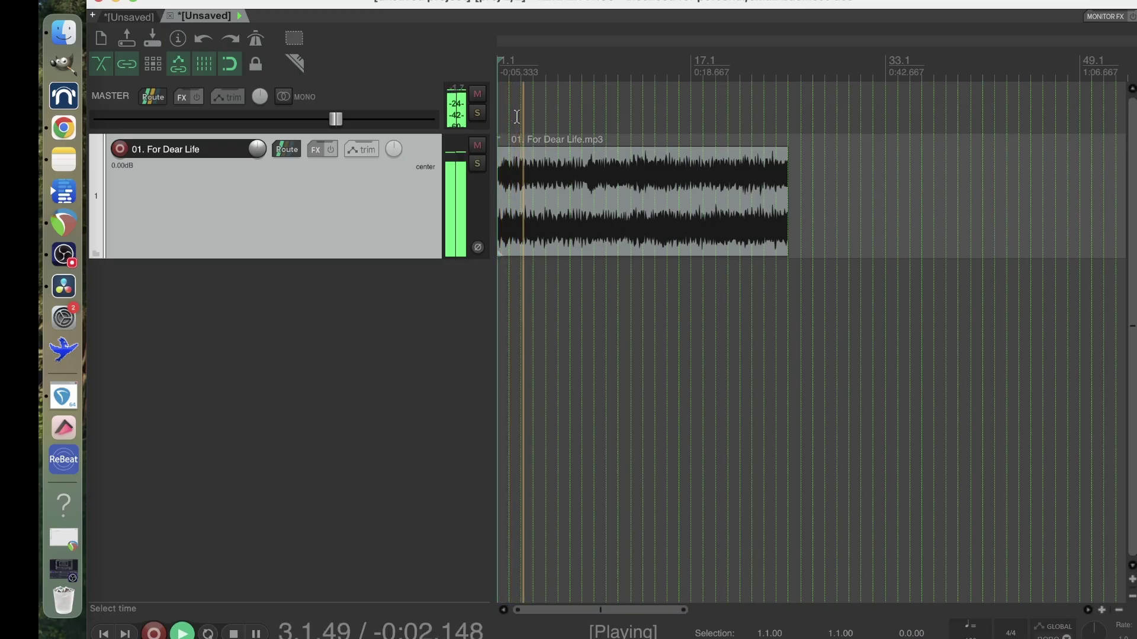
pyautogui.press('space')
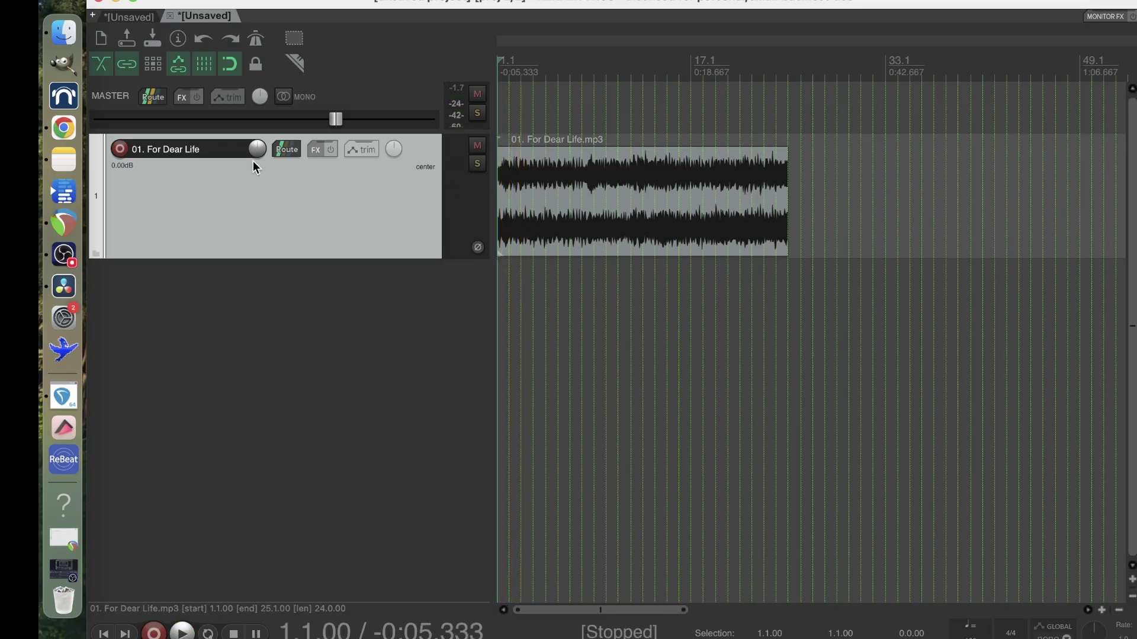
# - Insert AU: ReBeat (WaveMachine Labs) on track 1 and arm its record button
pyautogui.click(315, 148)
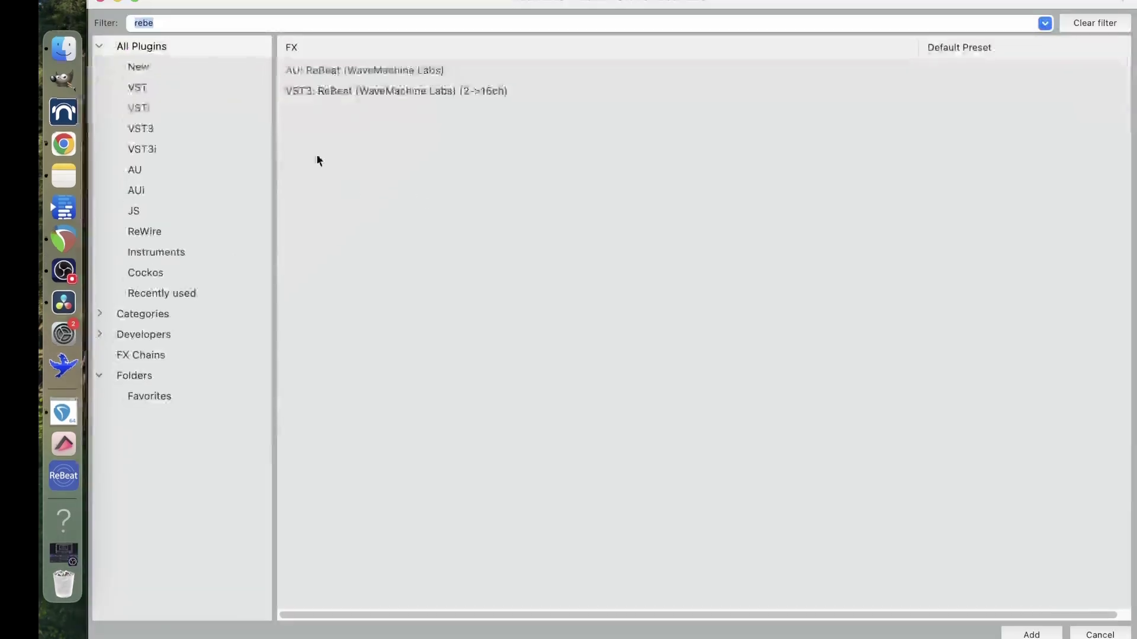
pyautogui.click(328, 69)
pyautogui.doubleClick(328, 69)
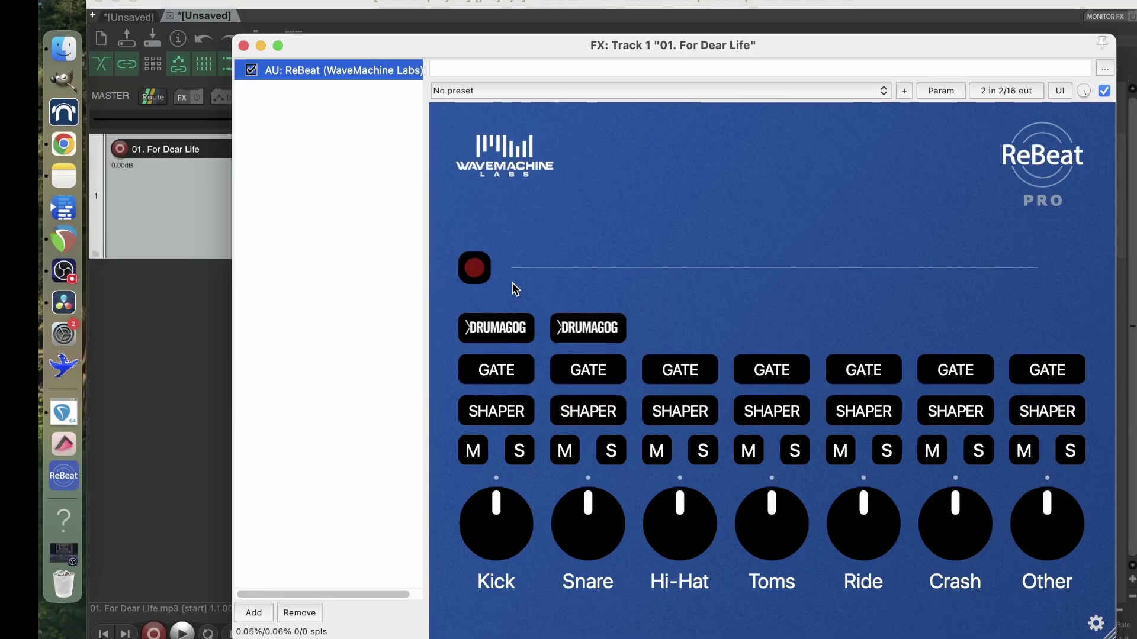
pyautogui.moveTo(375, 40)
pyautogui.mouseDown()
pyautogui.moveTo(350, 39)
pyautogui.moveTo(365, 59)
pyautogui.mouseUp()
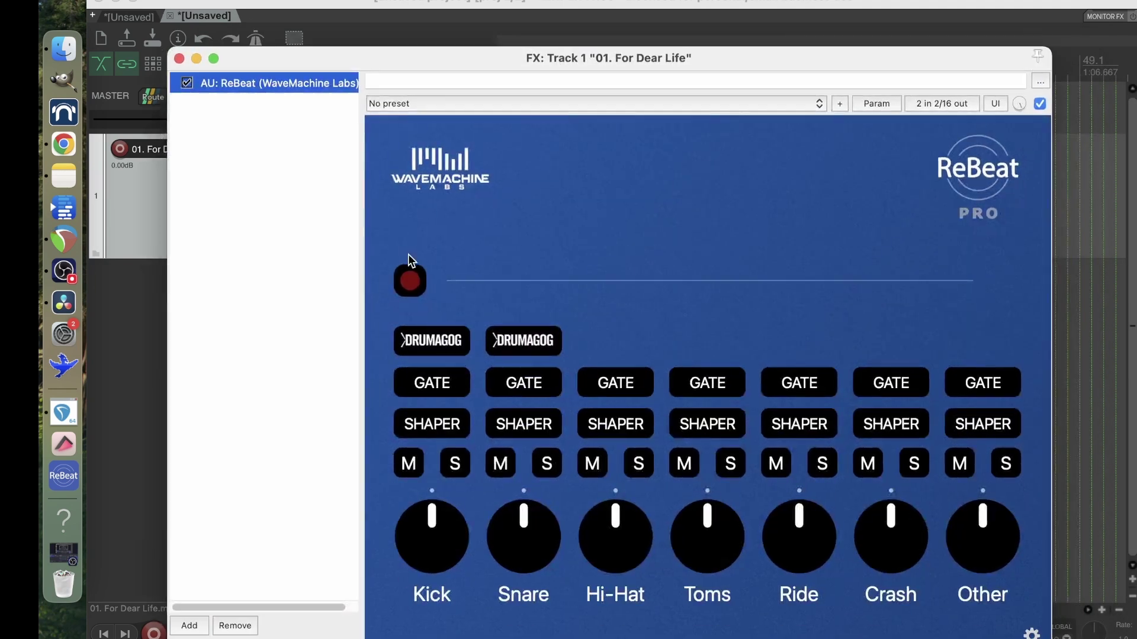
pyautogui.click(411, 282)
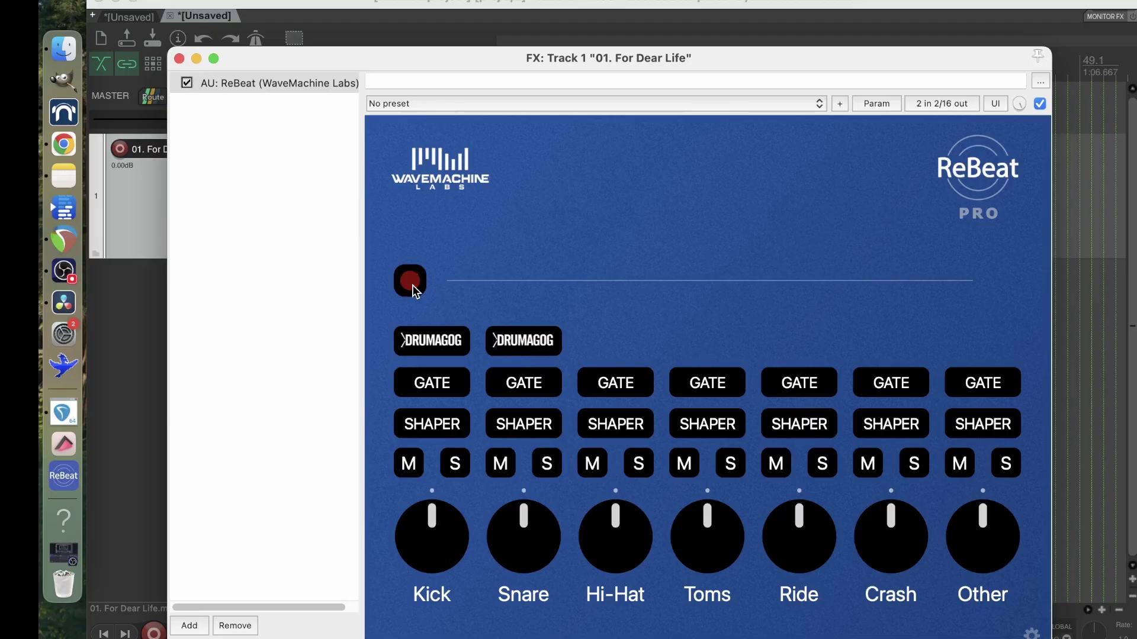
# - Play the whole song so ReBeat captures its full waveform, with the plugin window moved aside
pyautogui.click(381, 4)
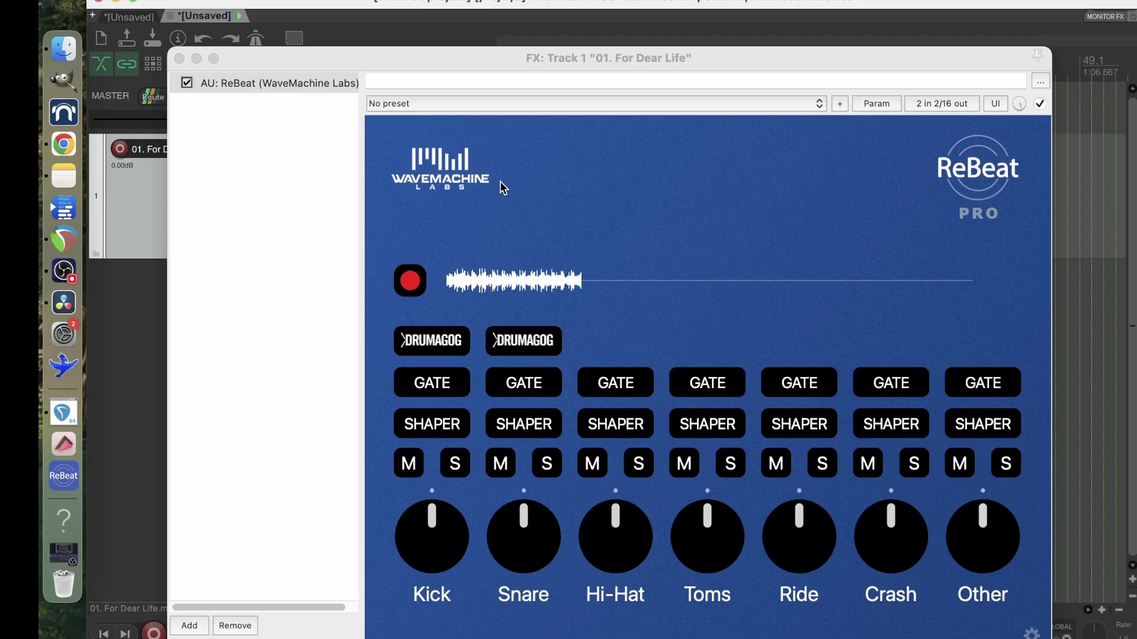
pyautogui.moveTo(642, 55); pyautogui.dragTo(625, 123)
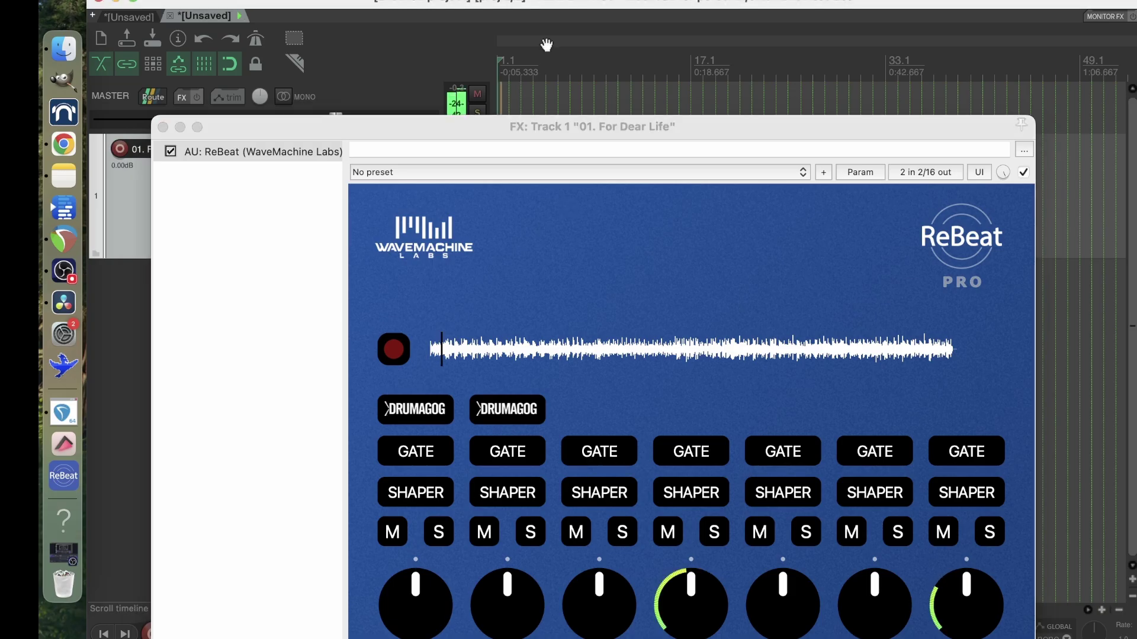
# - Bring the ReBeat window back into view and mute the Other stem
pyautogui.moveTo(599, 126); pyautogui.dragTo(577, 62)
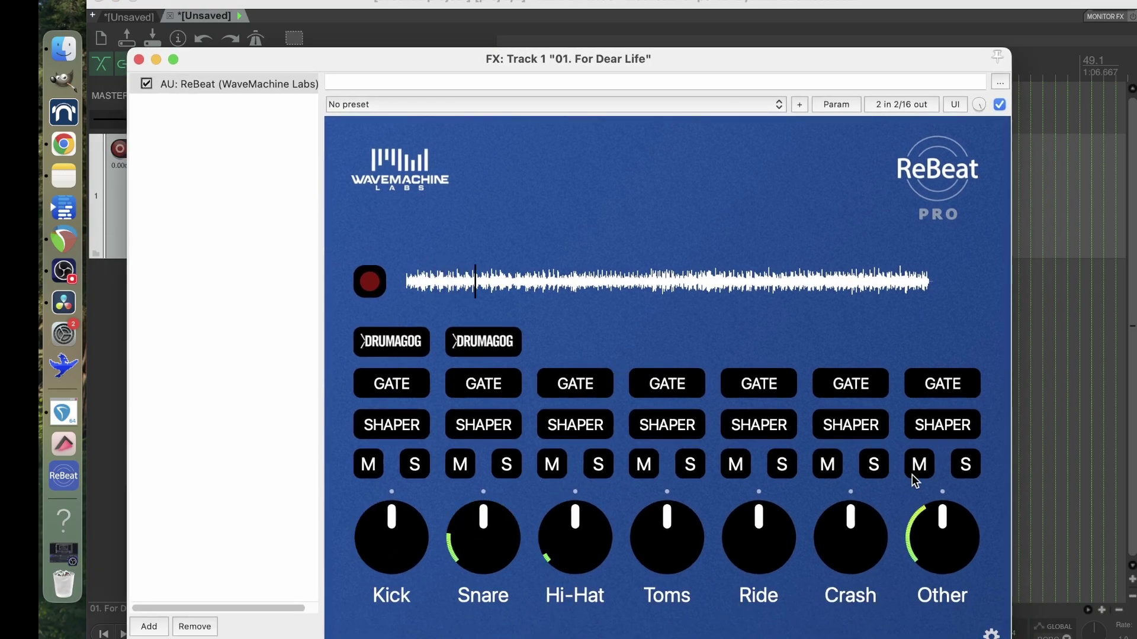
pyautogui.click(966, 465)
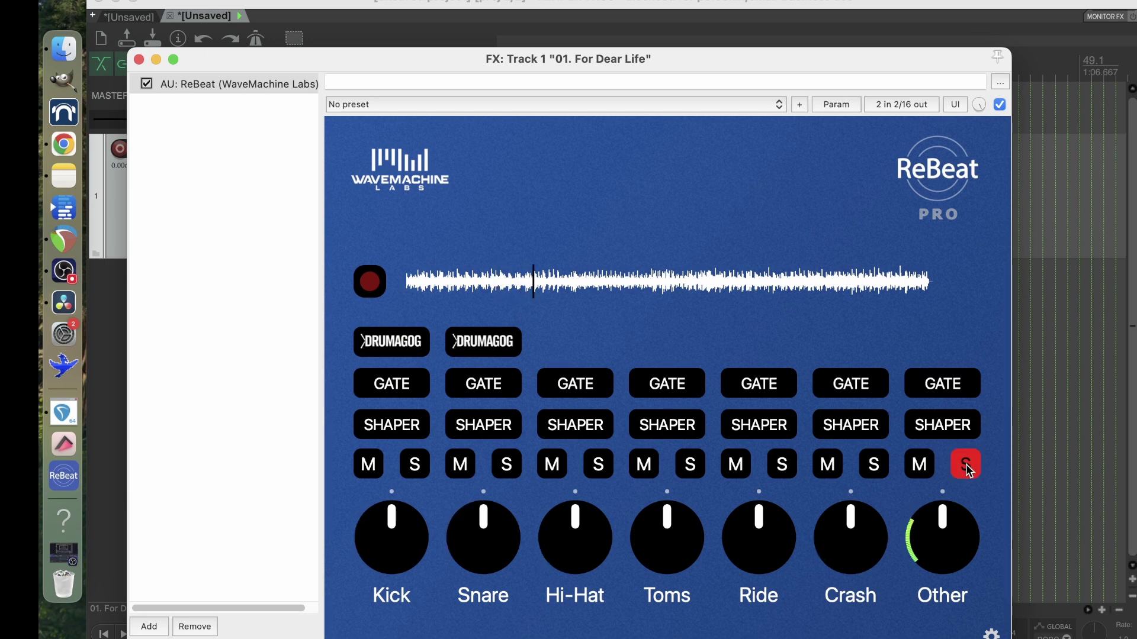
pyautogui.click(966, 466)
pyautogui.click(919, 464)
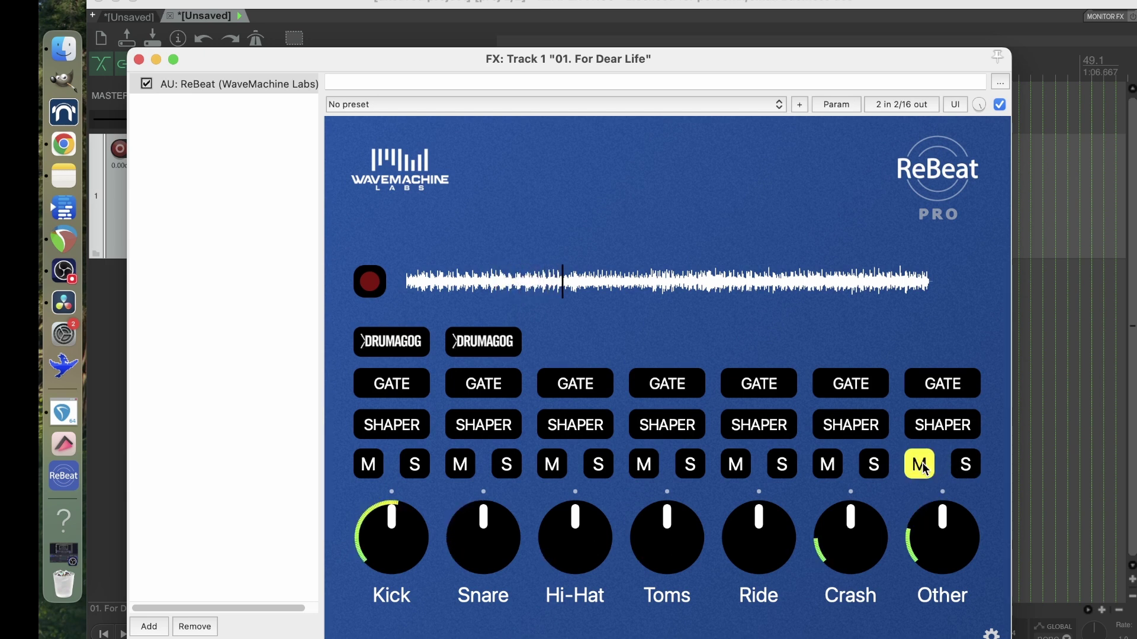
# - Solo the Snare stem, raise its level, then unsolo it
pyautogui.click(508, 468)
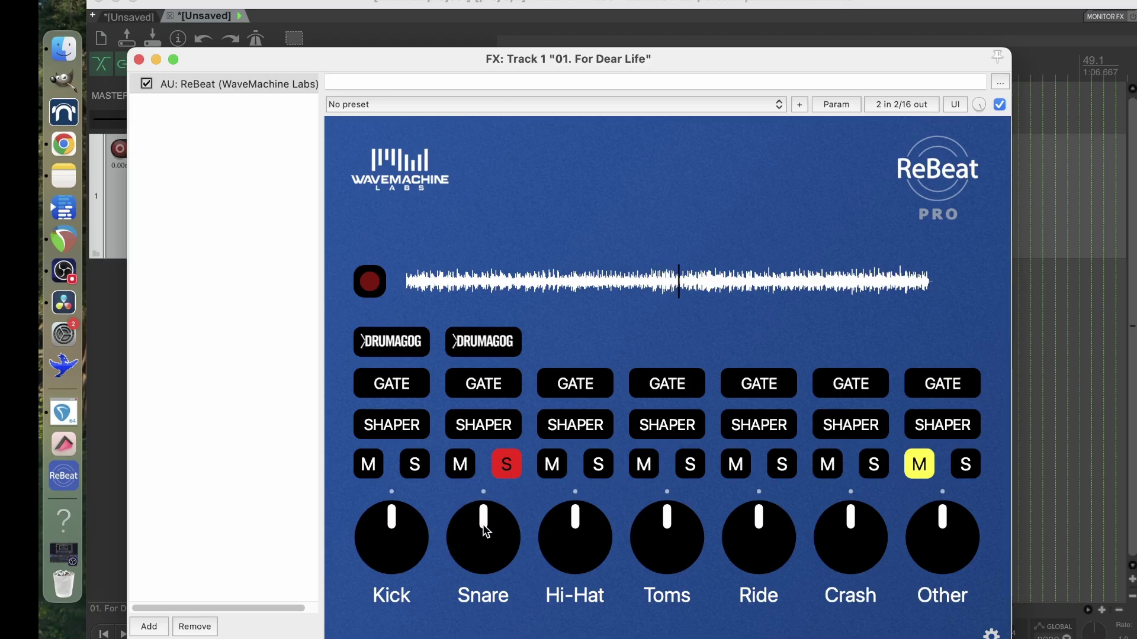
pyautogui.moveTo(486, 530)
pyautogui.mouseDown()
pyautogui.moveTo(488, 509)
pyautogui.moveTo(491, 521)
pyautogui.moveTo(474, 514)
pyautogui.moveTo(475, 568)
pyautogui.moveTo(489, 524)
pyautogui.moveTo(483, 556)
pyautogui.moveTo(482, 534)
pyautogui.mouseUp()
pyautogui.click(504, 474)
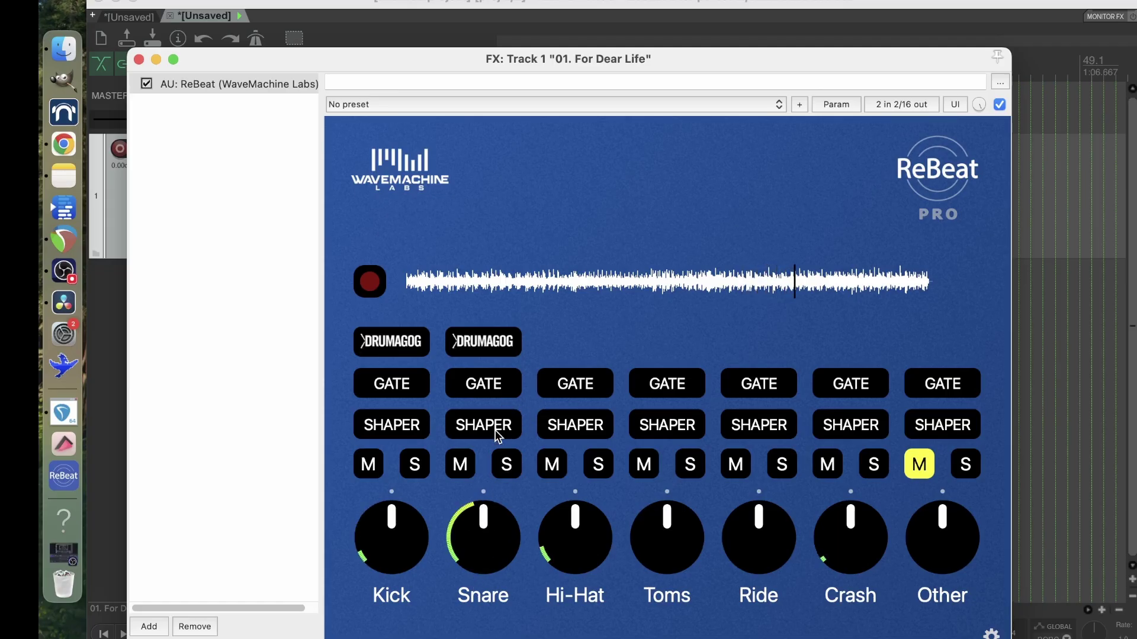
# - Enable the soloed Snare's gate, set its threshold to -51.4 dB, then disable the gate
pyautogui.click(505, 465)
pyautogui.click(494, 392)
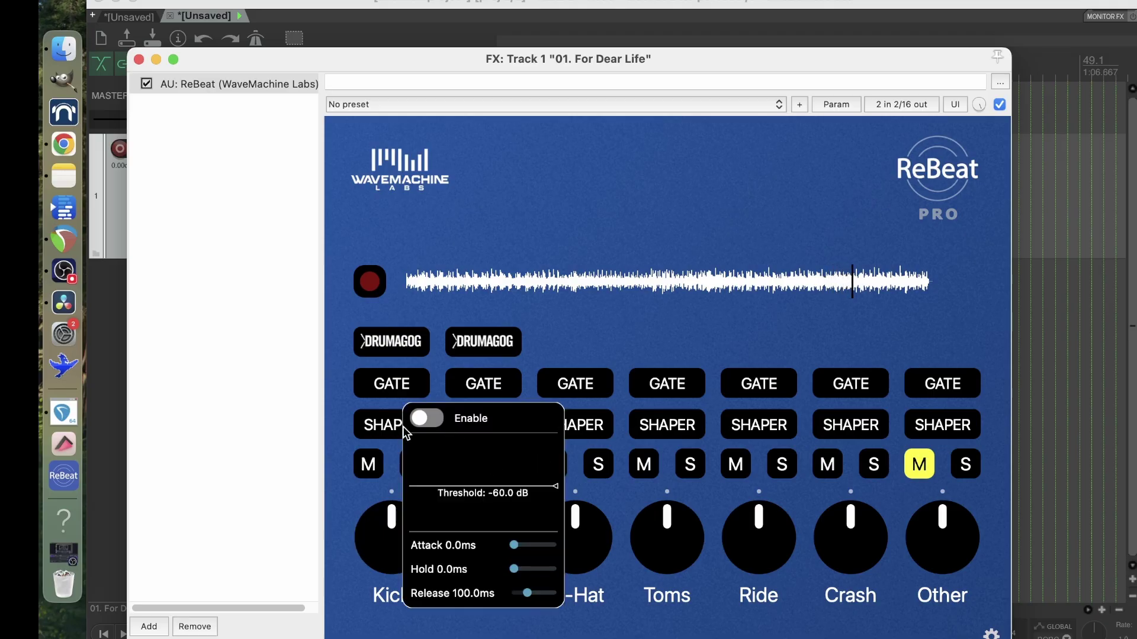
pyautogui.click(422, 419)
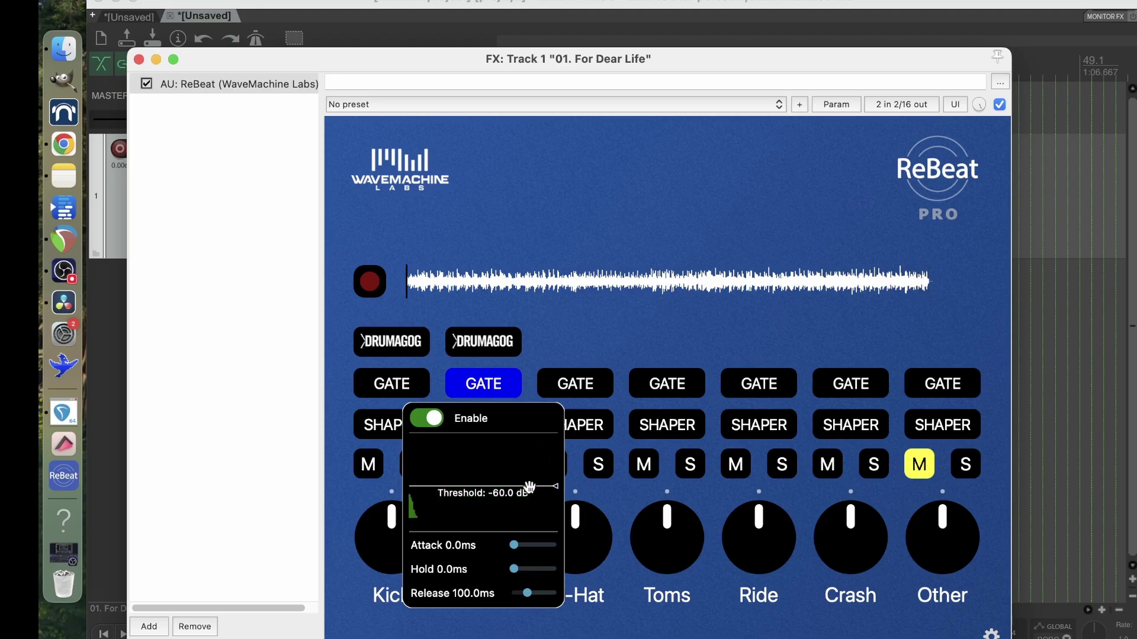
pyautogui.press('space')
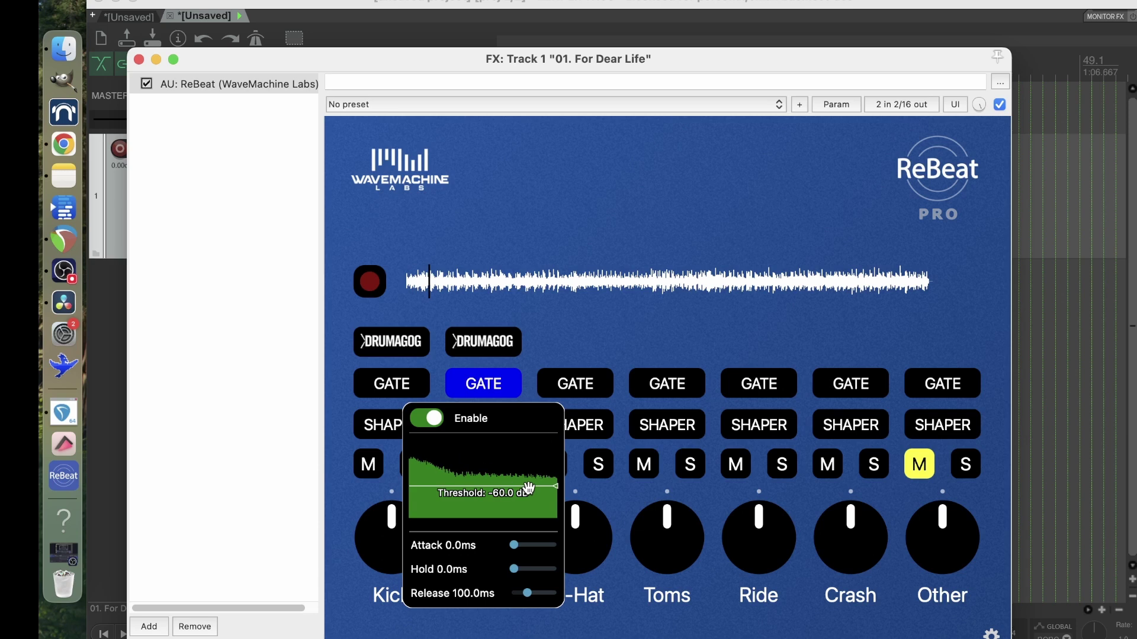
pyautogui.moveTo(529, 488); pyautogui.dragTo(527, 454)
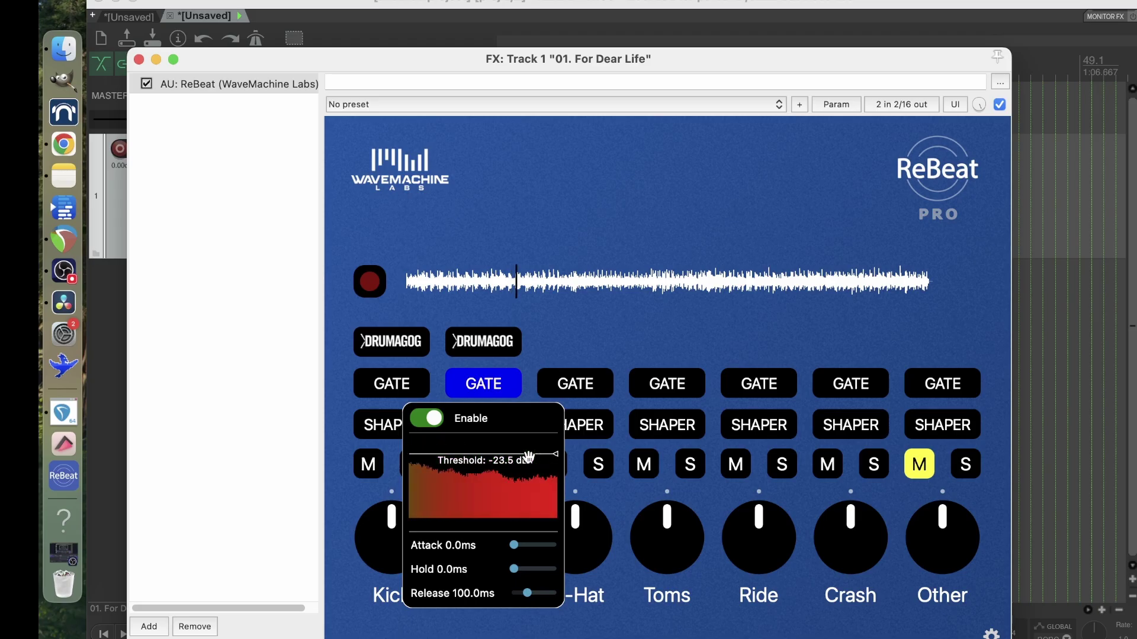
pyautogui.moveTo(527, 456); pyautogui.dragTo(530, 481)
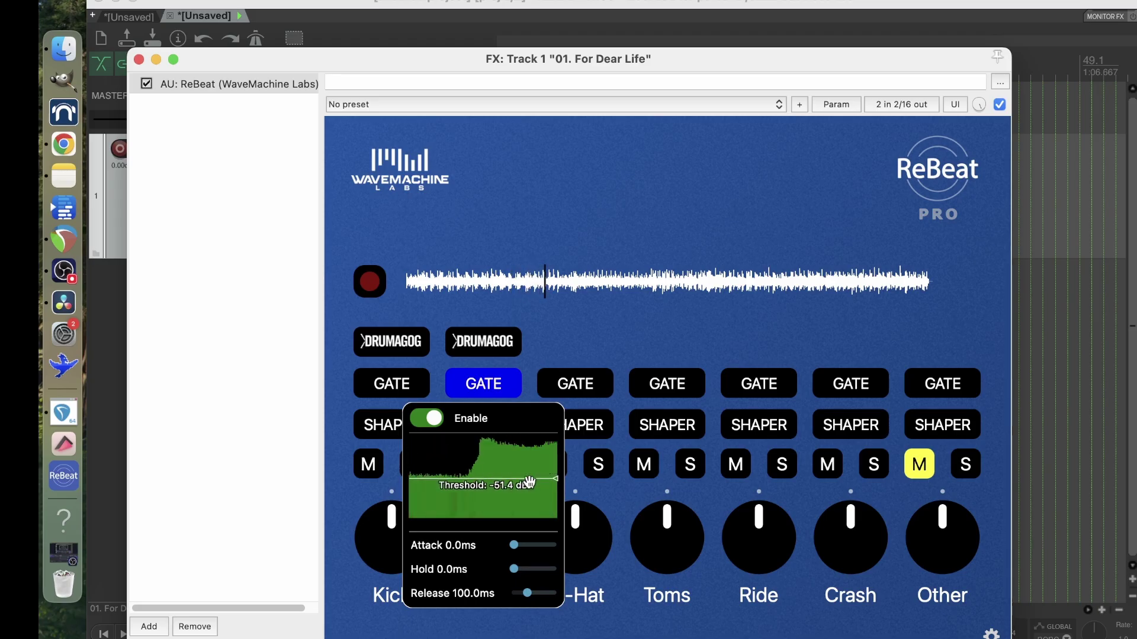
pyautogui.click(438, 421)
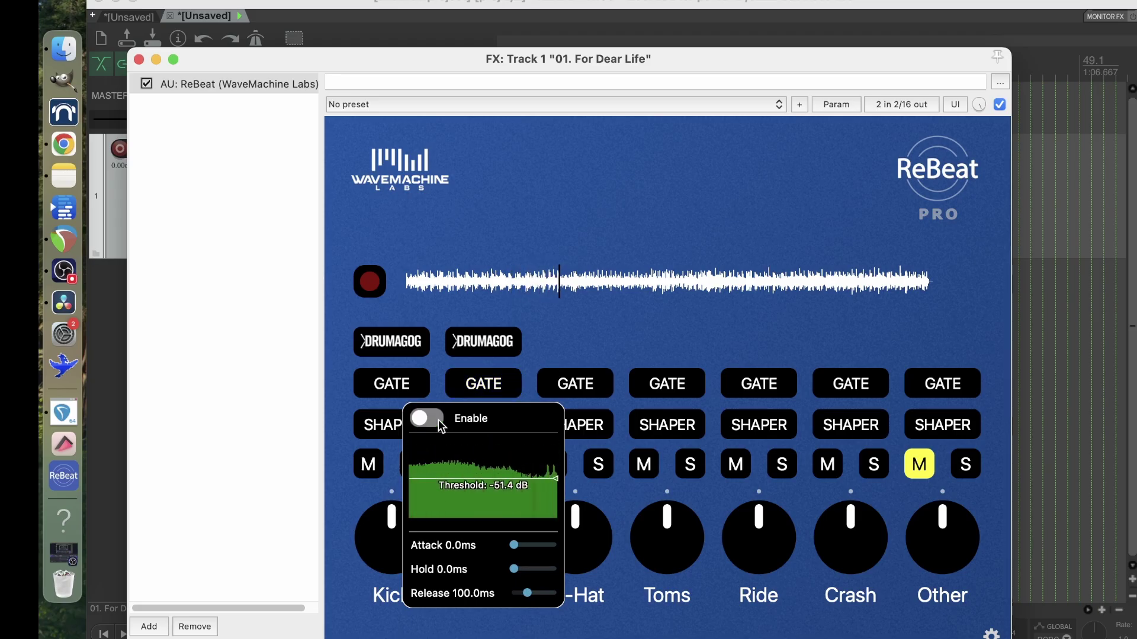
# - Try the Snare shaper at Attack 77.0 and Sustain 50.6, disable it, and unsolo Snare
pyautogui.click(549, 357)
pyautogui.click(490, 427)
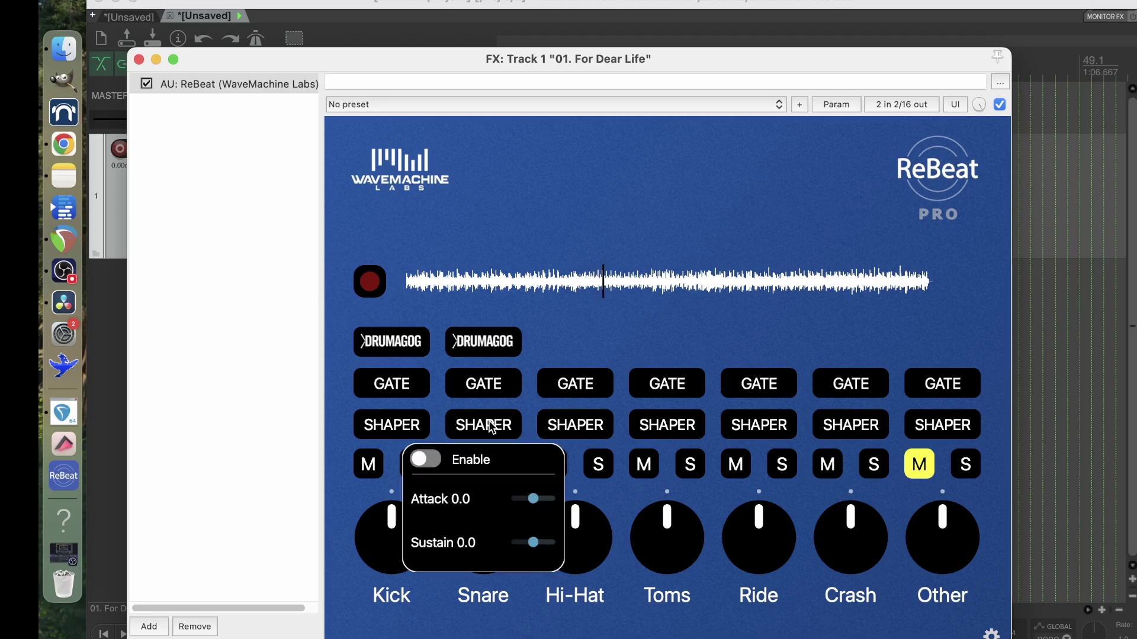
pyautogui.click(430, 460)
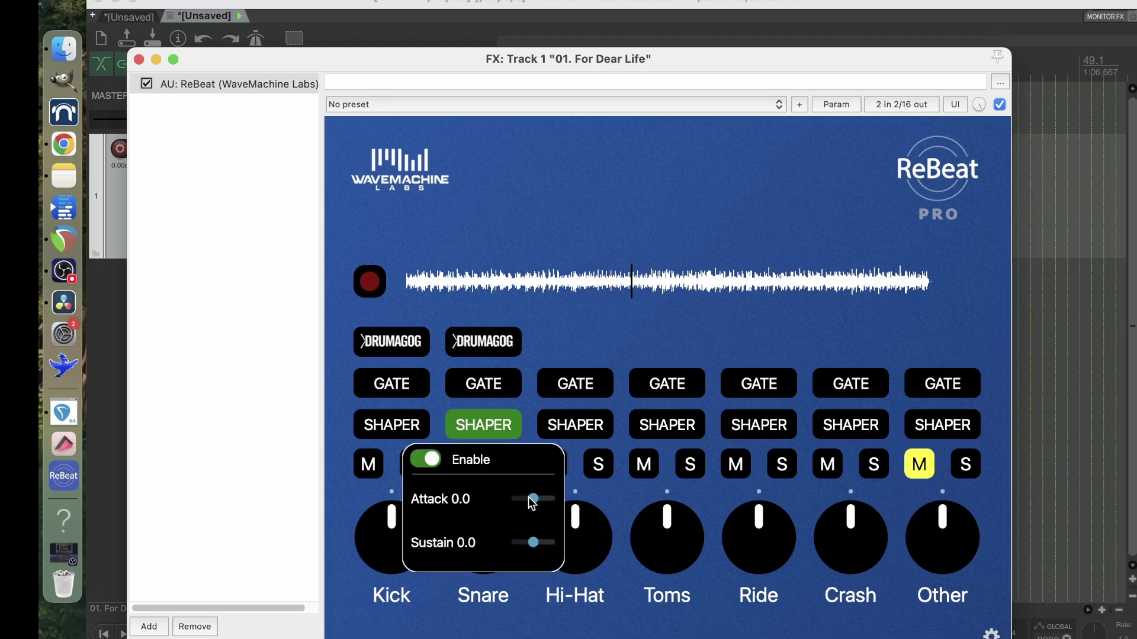
pyautogui.moveTo(532, 496); pyautogui.dragTo(537, 498)
pyautogui.moveTo(545, 549); pyautogui.dragTo(546, 546)
pyautogui.moveTo(536, 498); pyautogui.dragTo(548, 500)
pyautogui.click(427, 461)
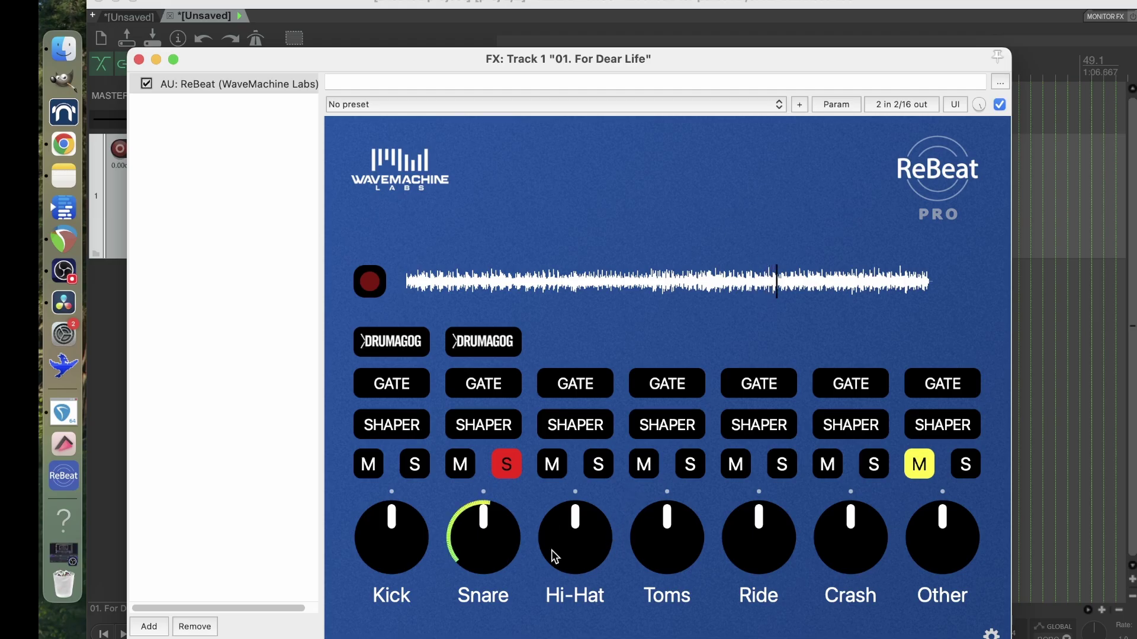
pyautogui.click(512, 467)
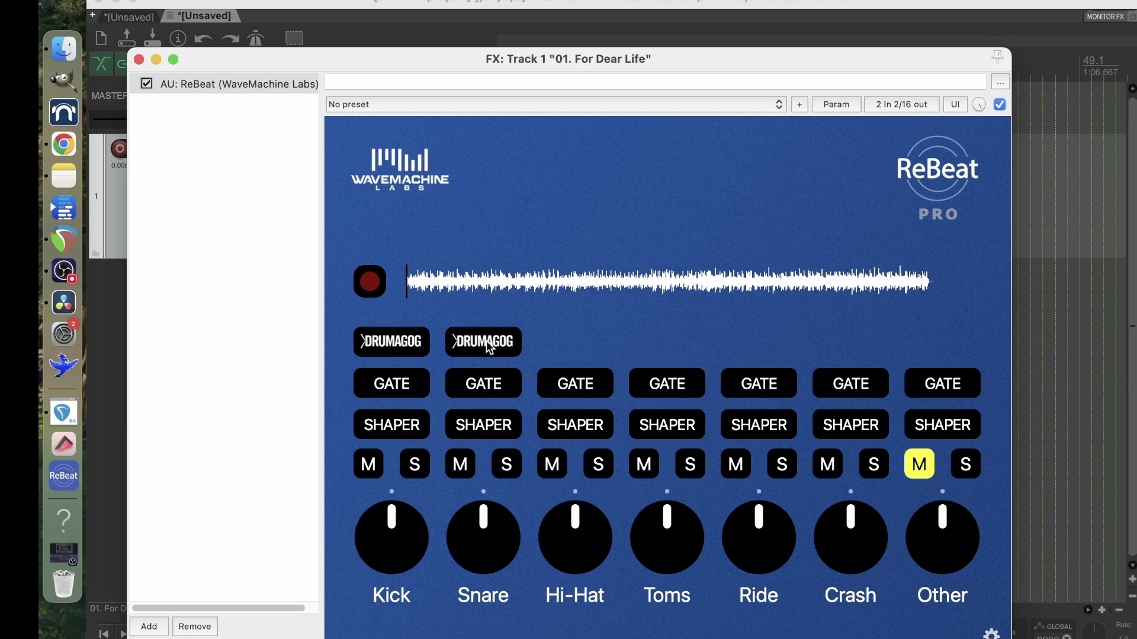
# - Enable snare drum replacement loaded with the AmbRock9.gog sample
pyautogui.click(486, 341)
pyautogui.click(429, 377)
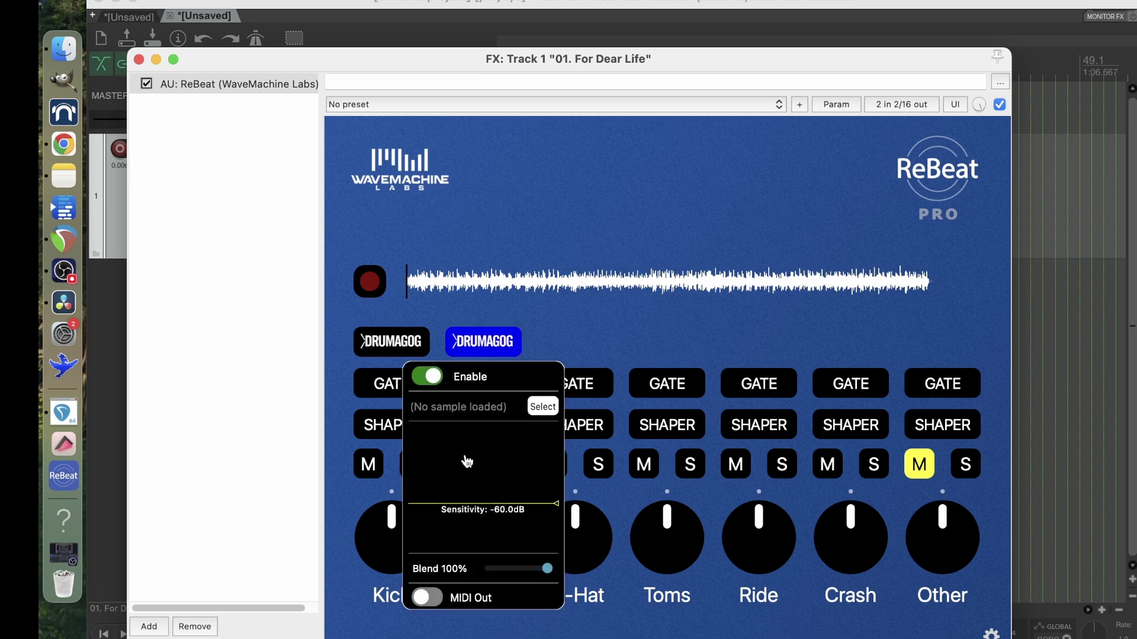
pyautogui.click(540, 407)
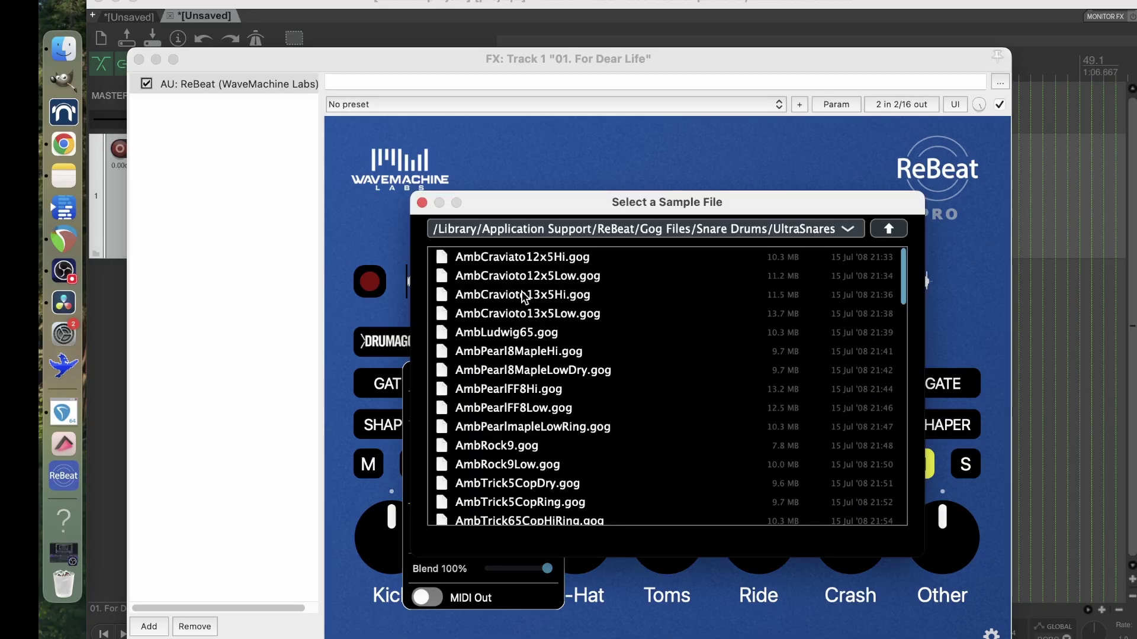
pyautogui.click(492, 445)
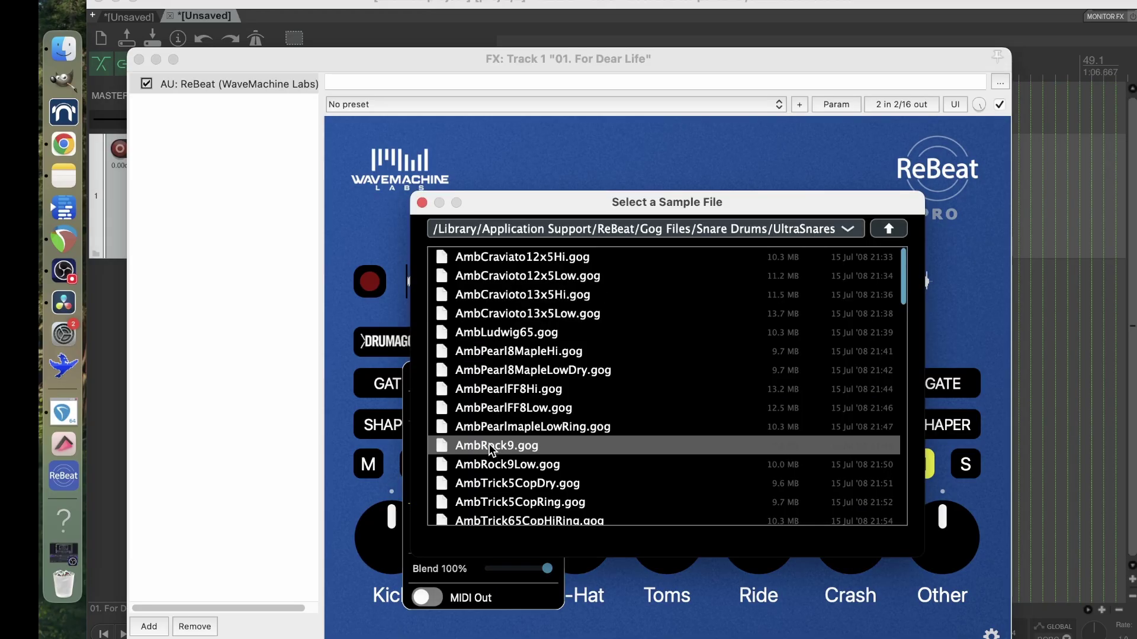
pyautogui.doubleClick(489, 446)
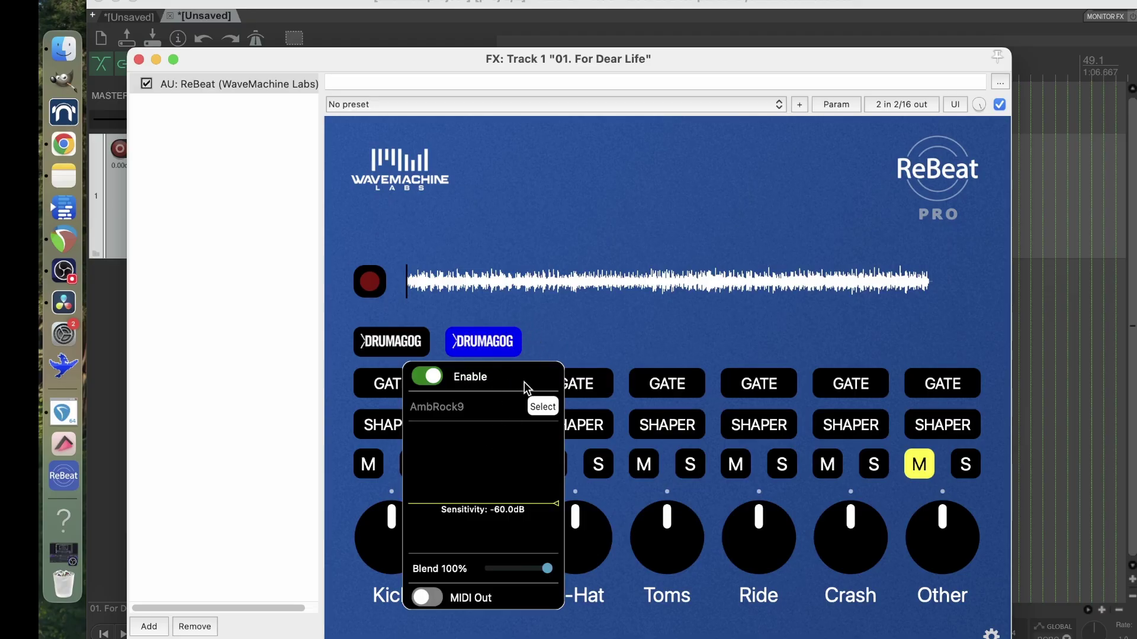
# - Play the song and swap the replacement sample to AmbCravioto13x5Low.gog
pyautogui.press('space')
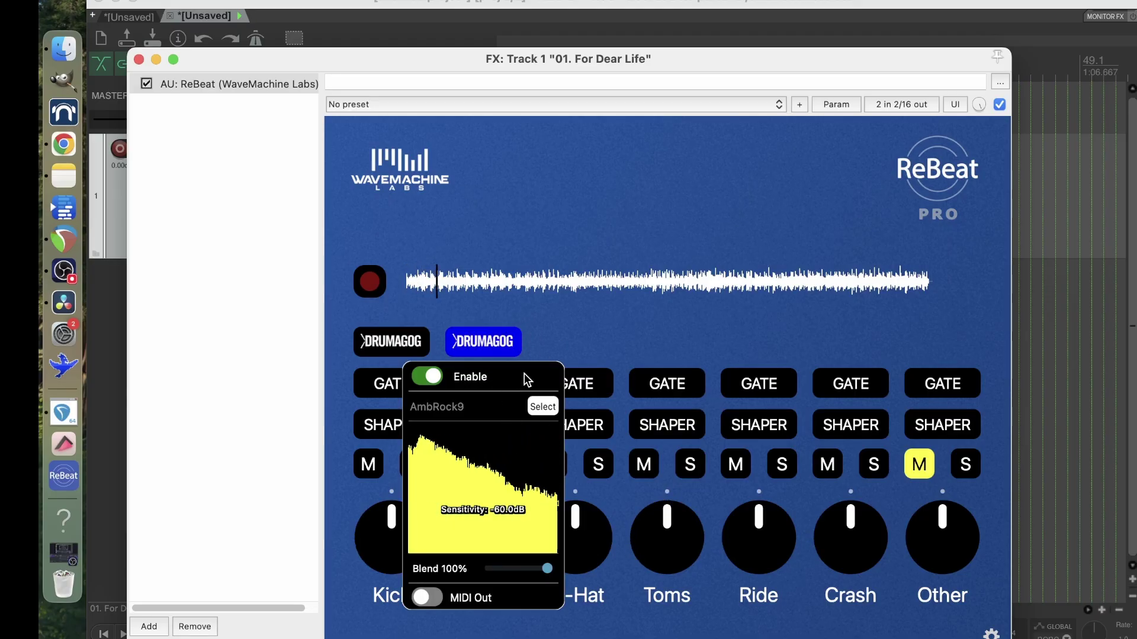
pyautogui.click(544, 406)
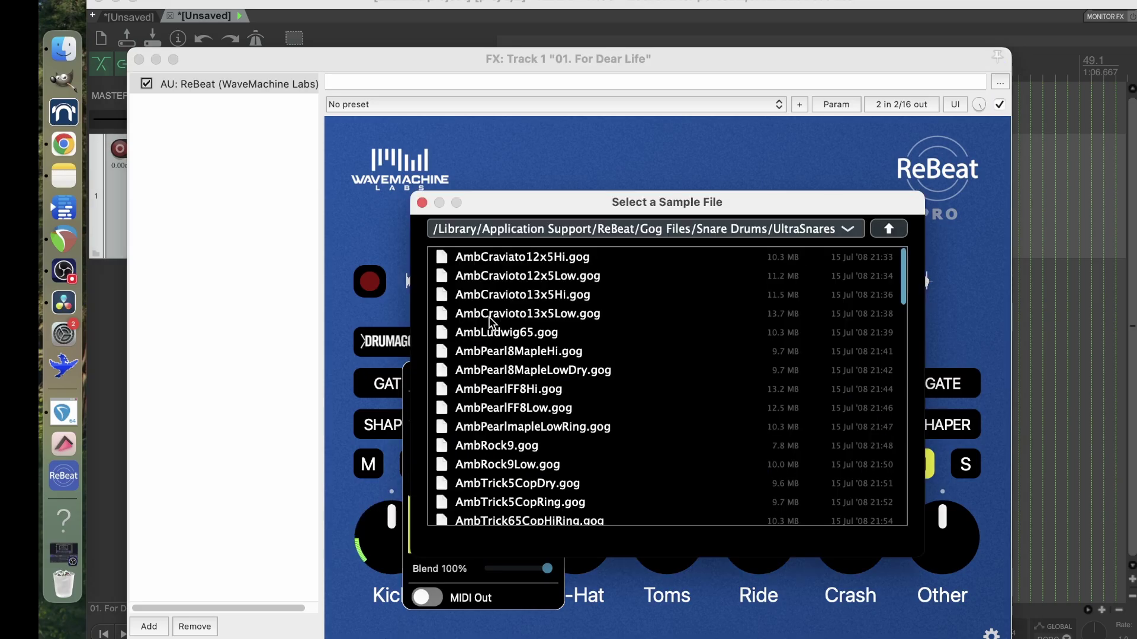
pyautogui.doubleClick(488, 314)
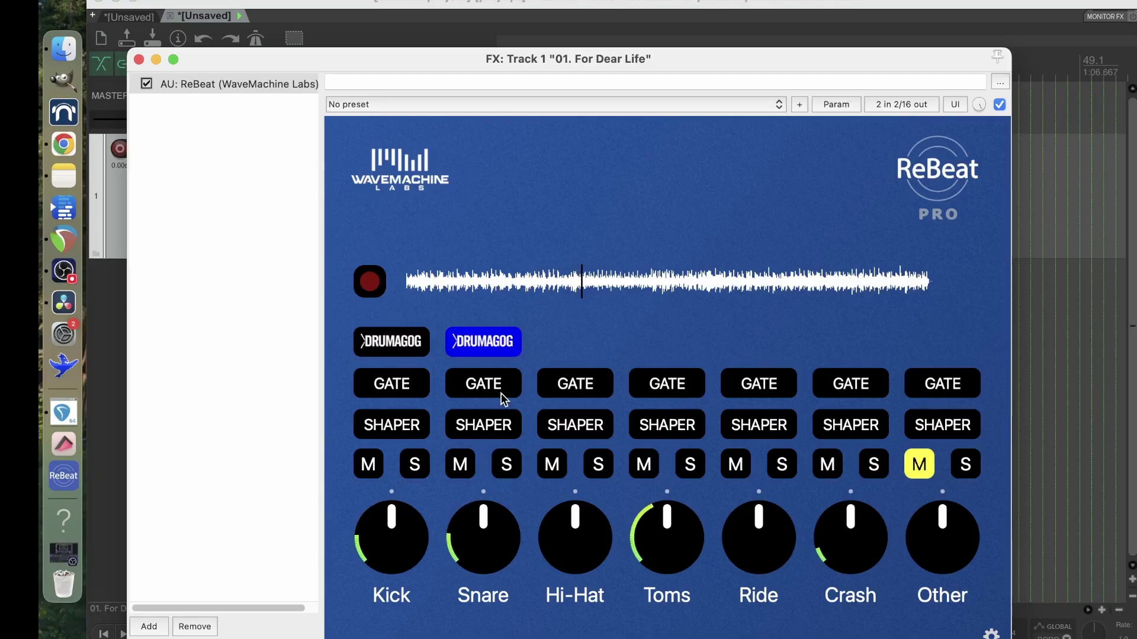
# - Switch the AmbCravioto13x5Low snare replacement off to hear the original, then back on
pyautogui.click(483, 342)
pyautogui.click(429, 379)
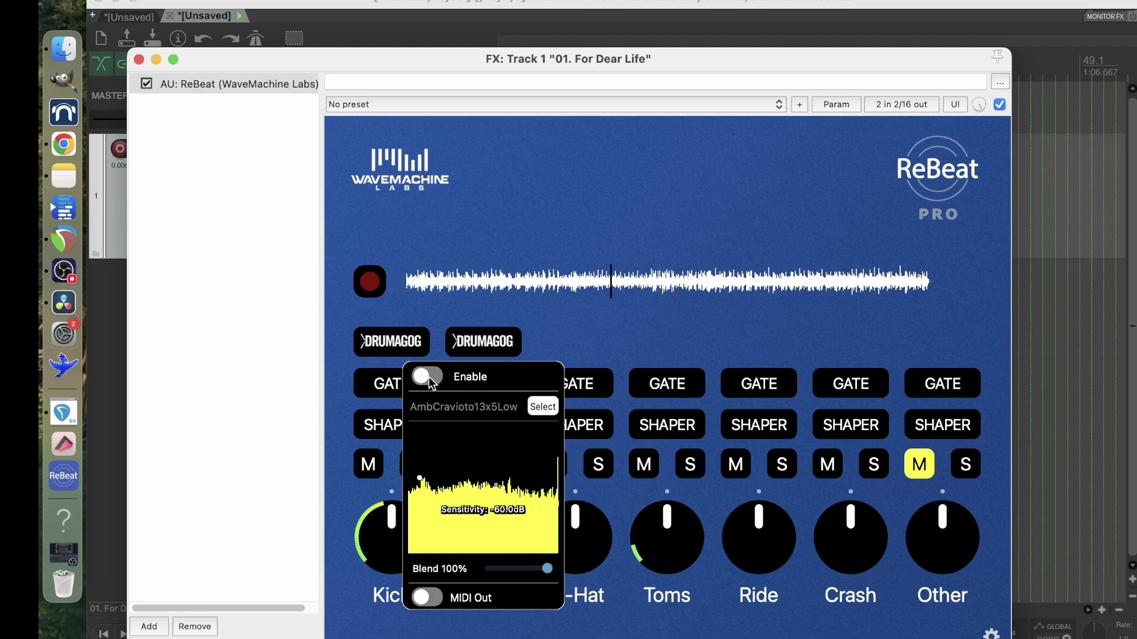
pyautogui.click(692, 277)
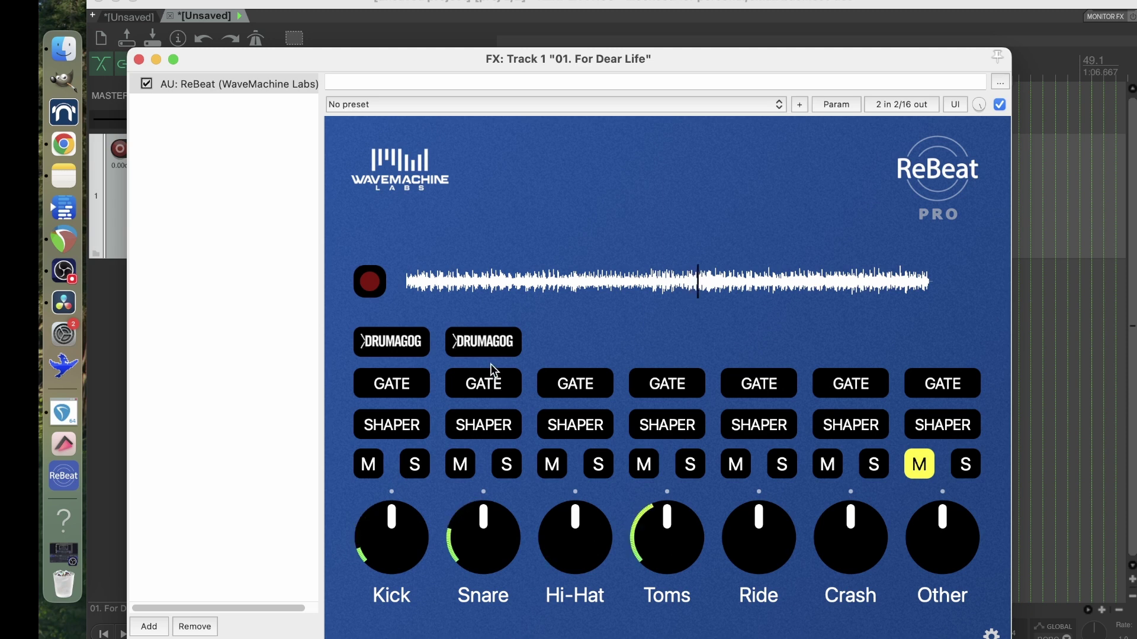
pyautogui.click(485, 347)
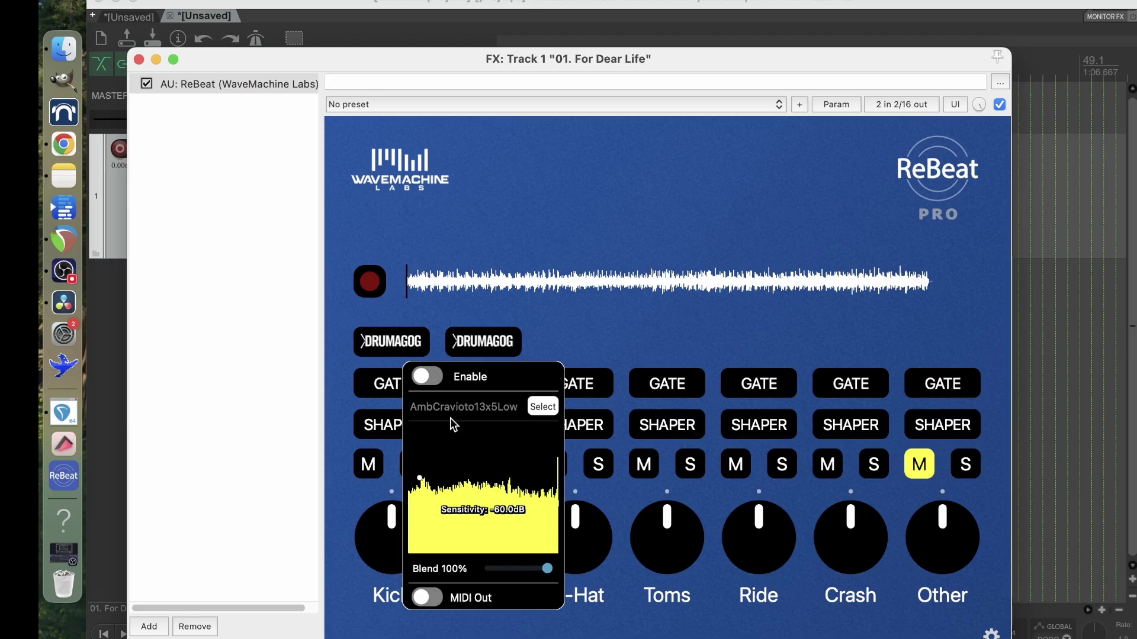
pyautogui.click(424, 378)
# - Load snare 1.wav as the snare replacement and A/B it against the original snare
pyautogui.click(541, 407)
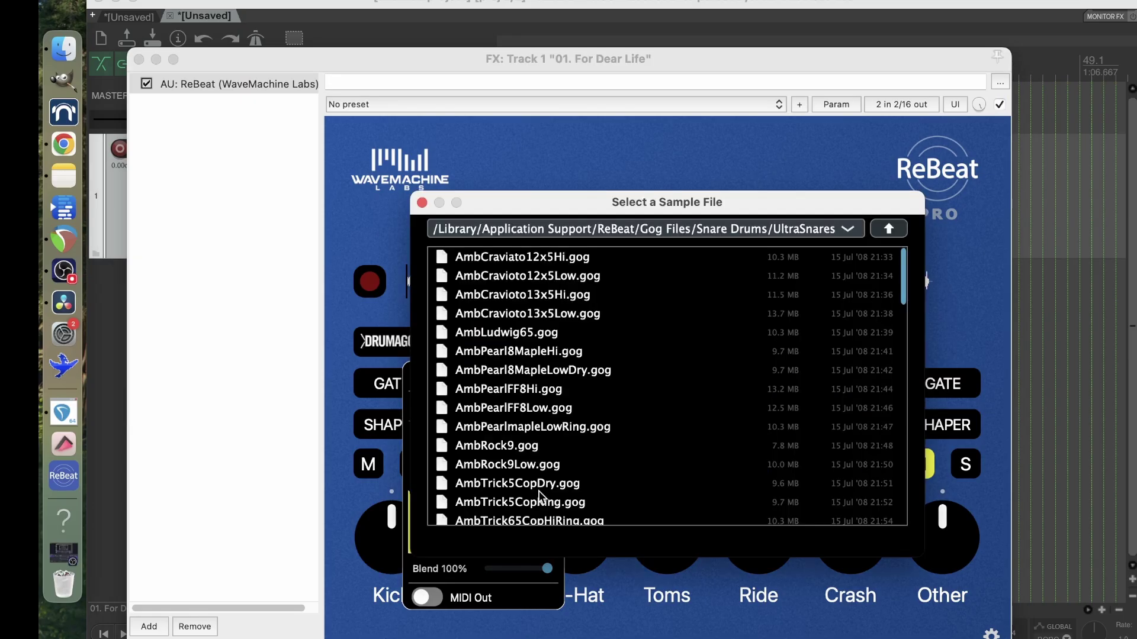
pyautogui.scroll(-10, 490, 462)
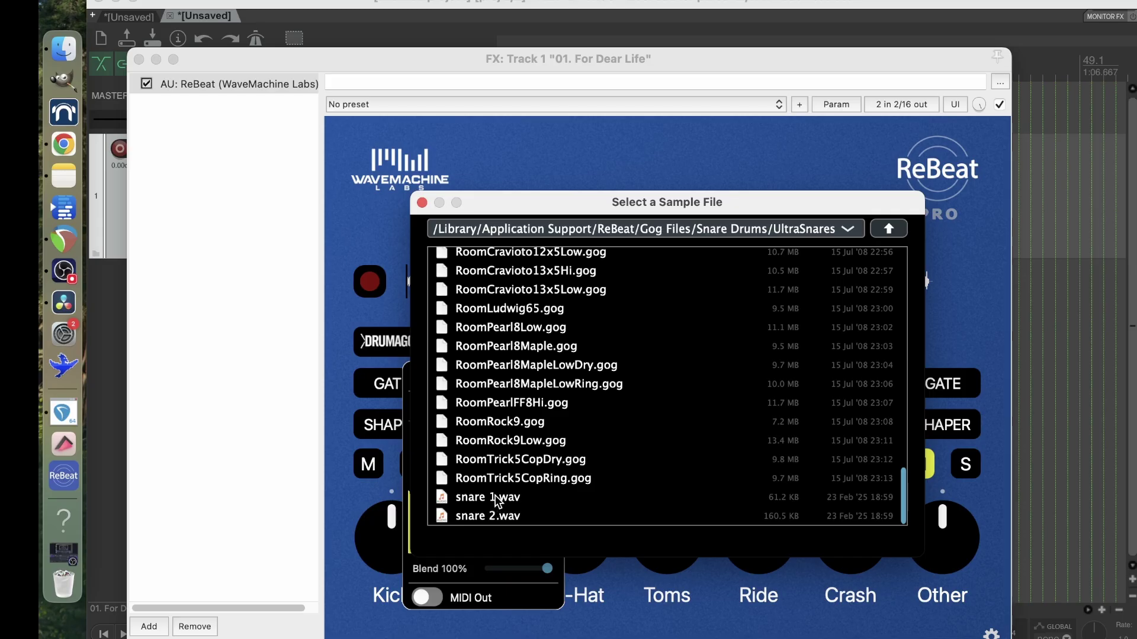
pyautogui.click(496, 498)
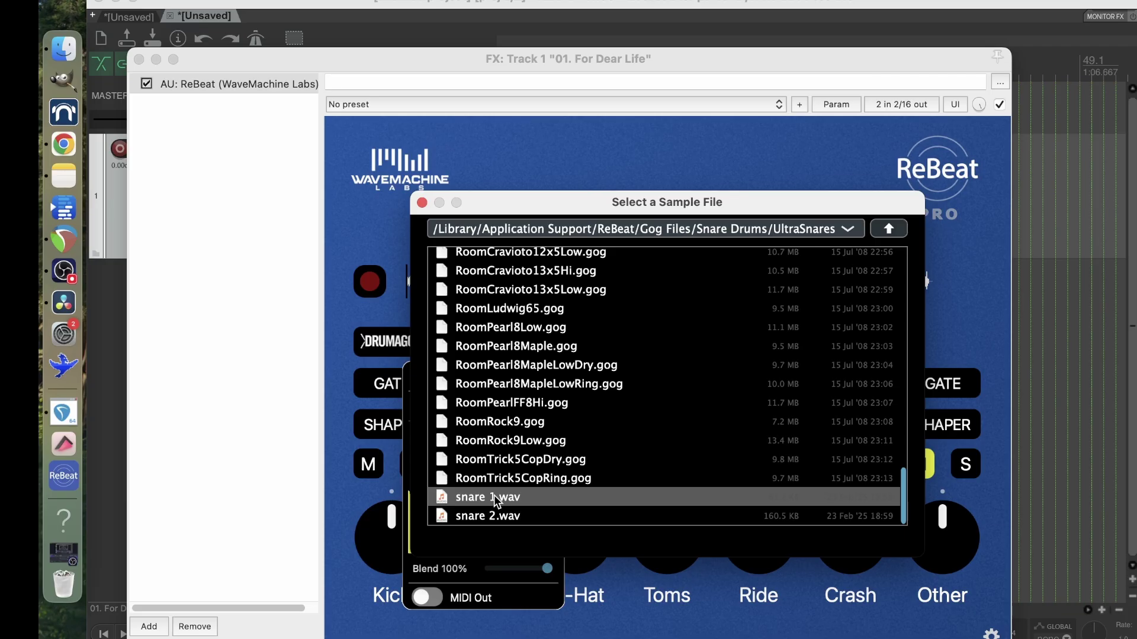
pyautogui.doubleClick(494, 497)
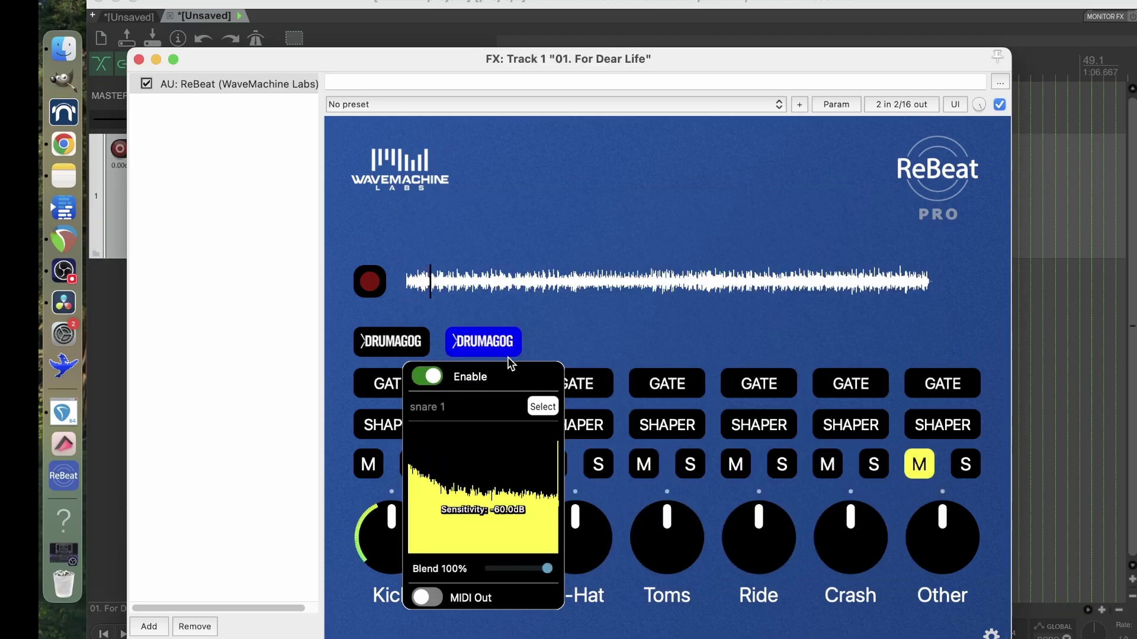
pyautogui.click(430, 377)
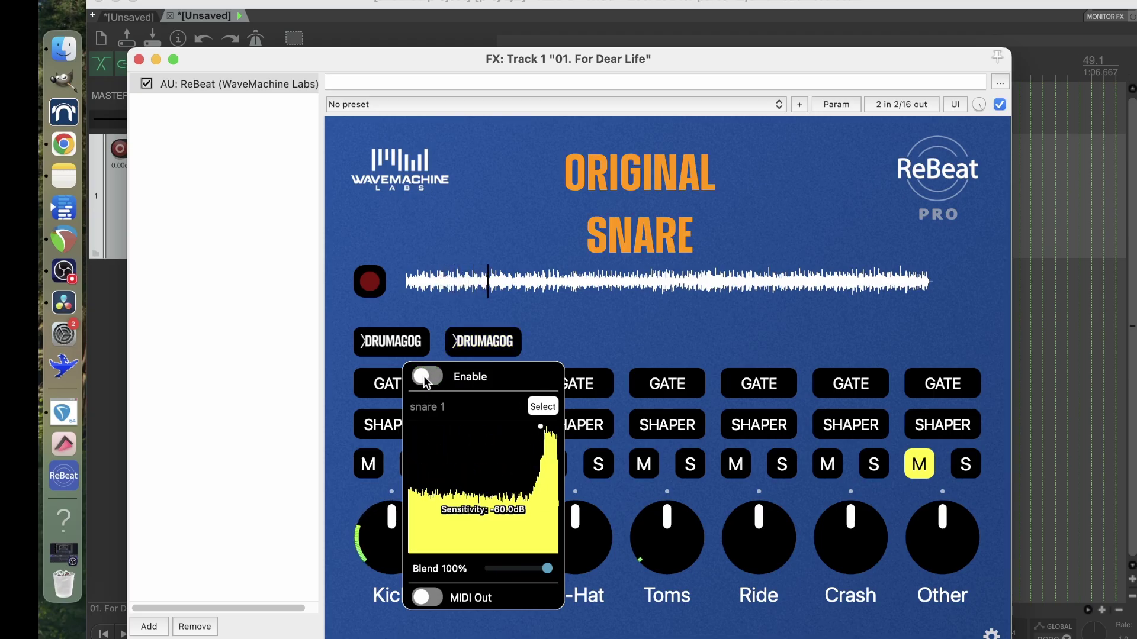
pyautogui.click(426, 378)
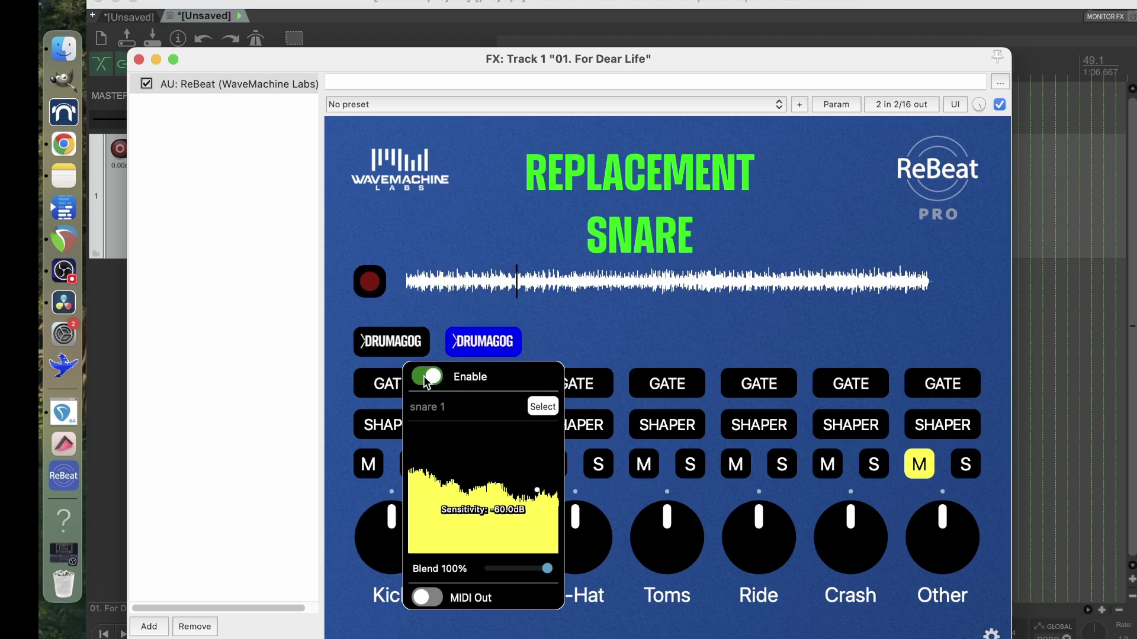
# - Switch to the original snare, stop playback, and solo the Snare stem
pyautogui.click(430, 379)
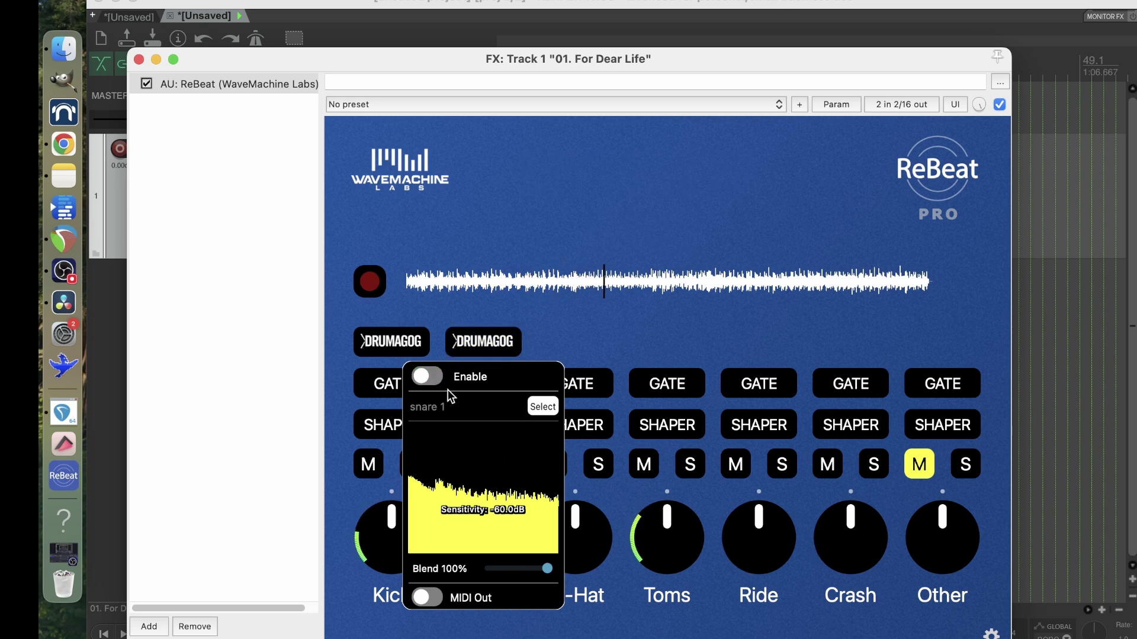
pyautogui.press('space')
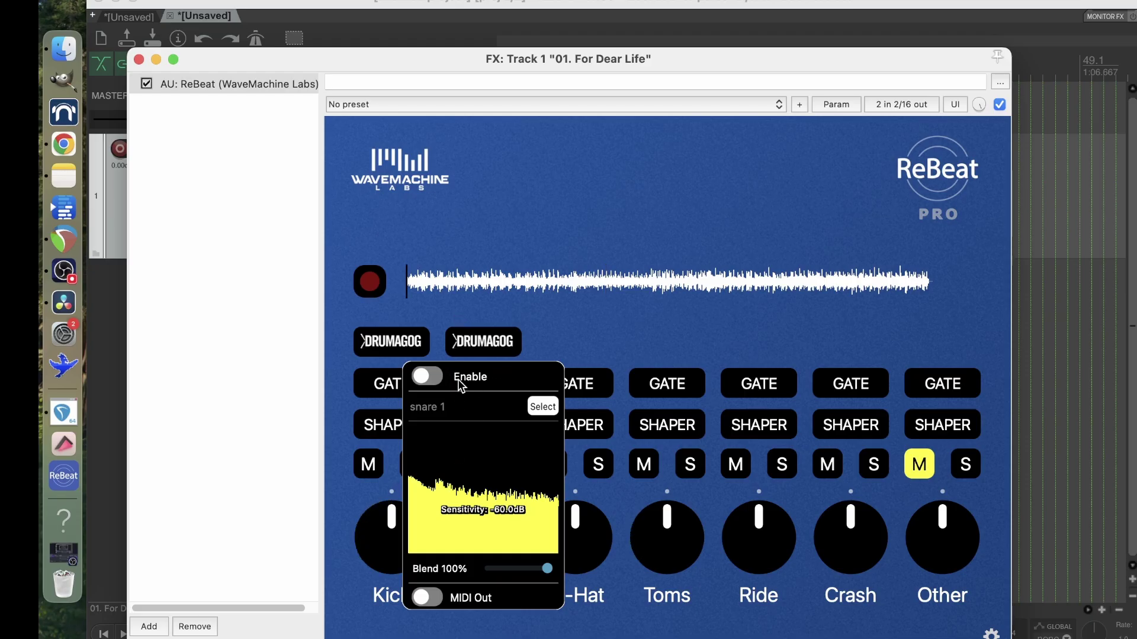
pyautogui.click(579, 349)
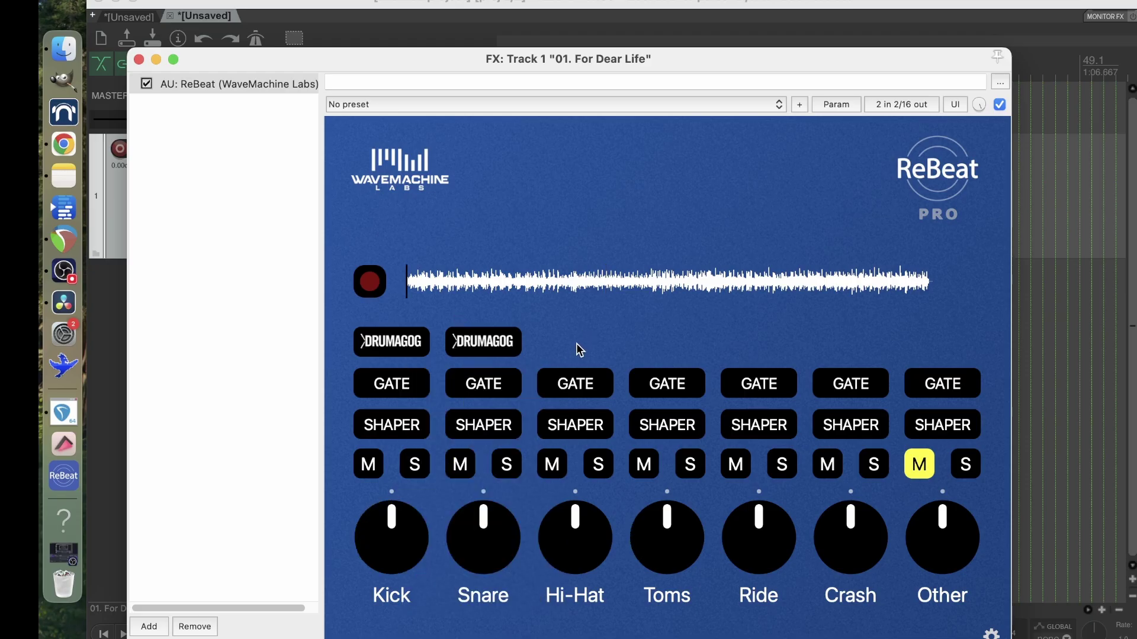
pyautogui.click(505, 473)
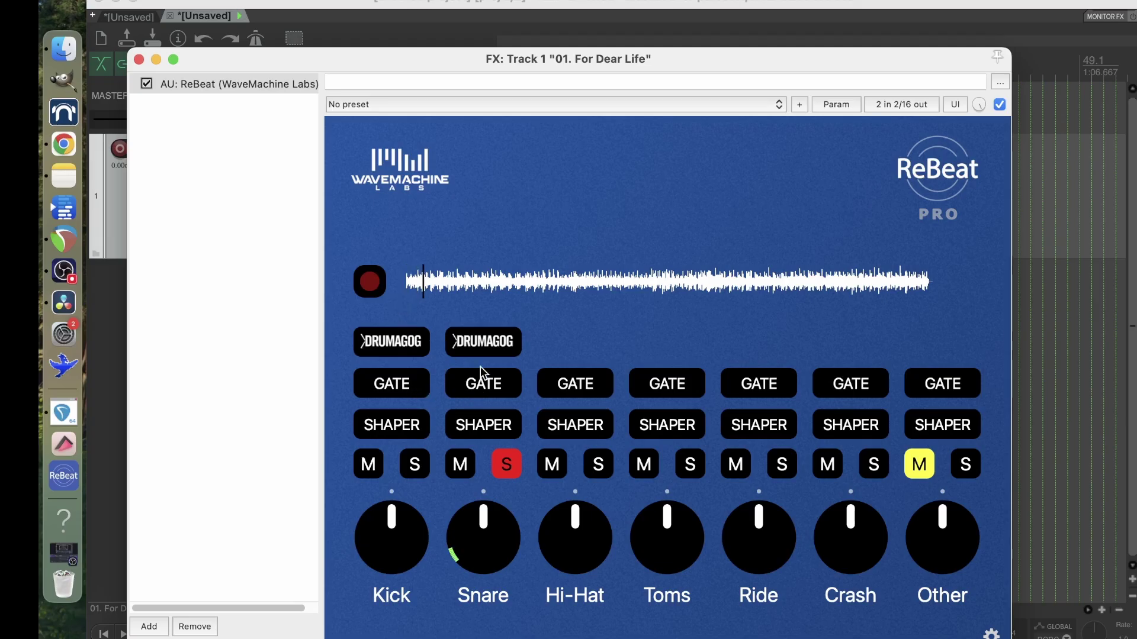
# - Toggle the snare 1 replacement on and off repeatedly, ending on the original snare
pyautogui.click(482, 348)
pyautogui.click(431, 379)
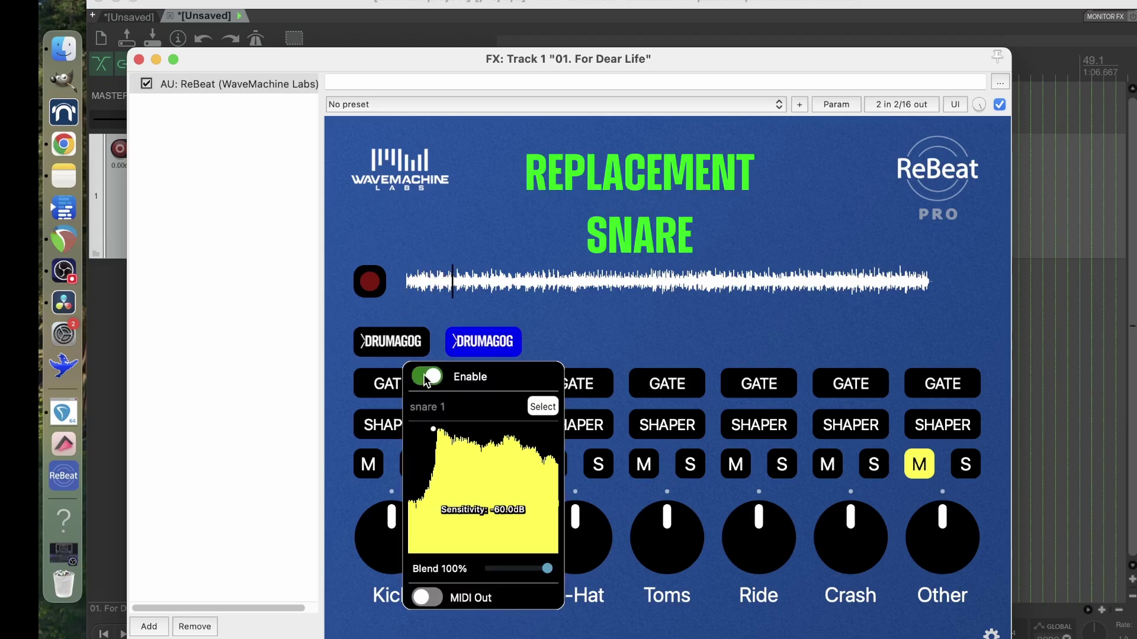
pyautogui.click(430, 379)
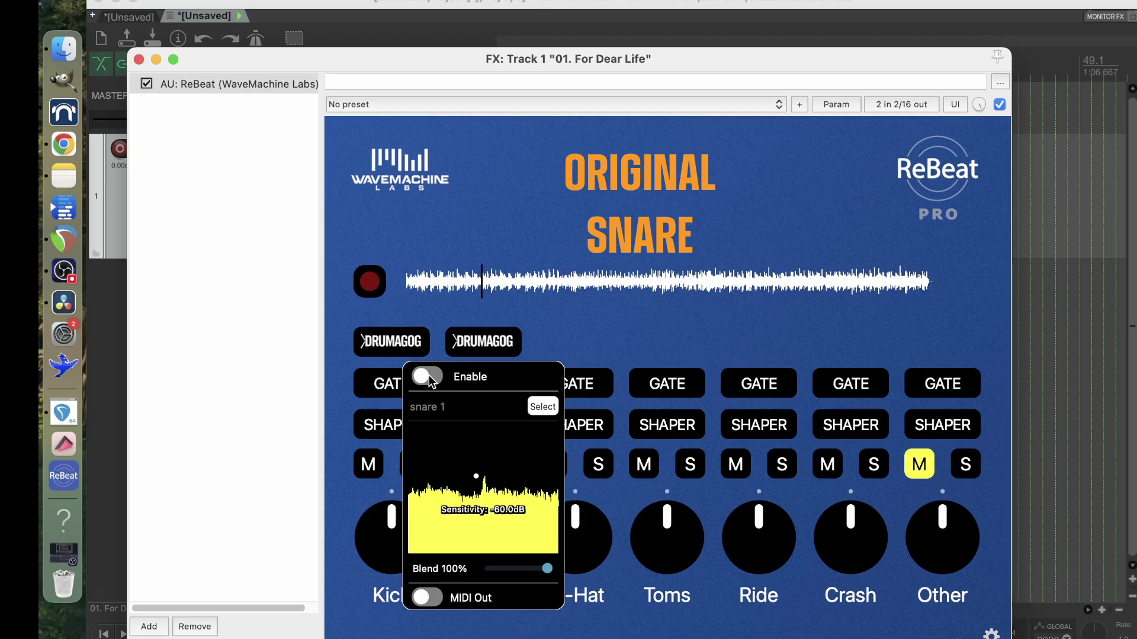
pyautogui.click(431, 379)
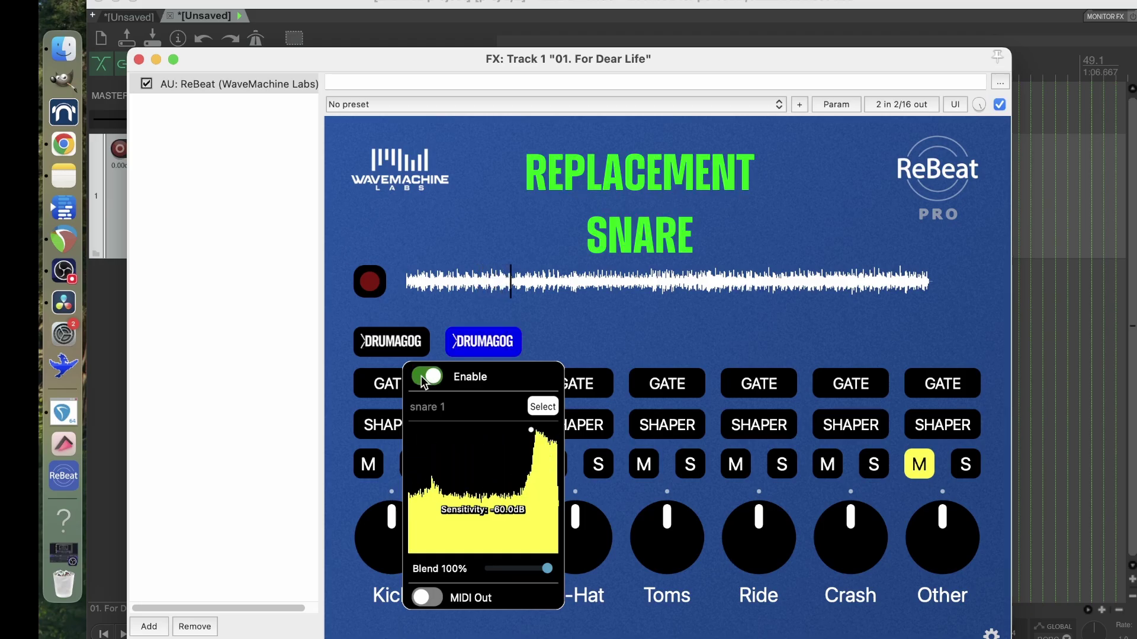
pyautogui.click(431, 379)
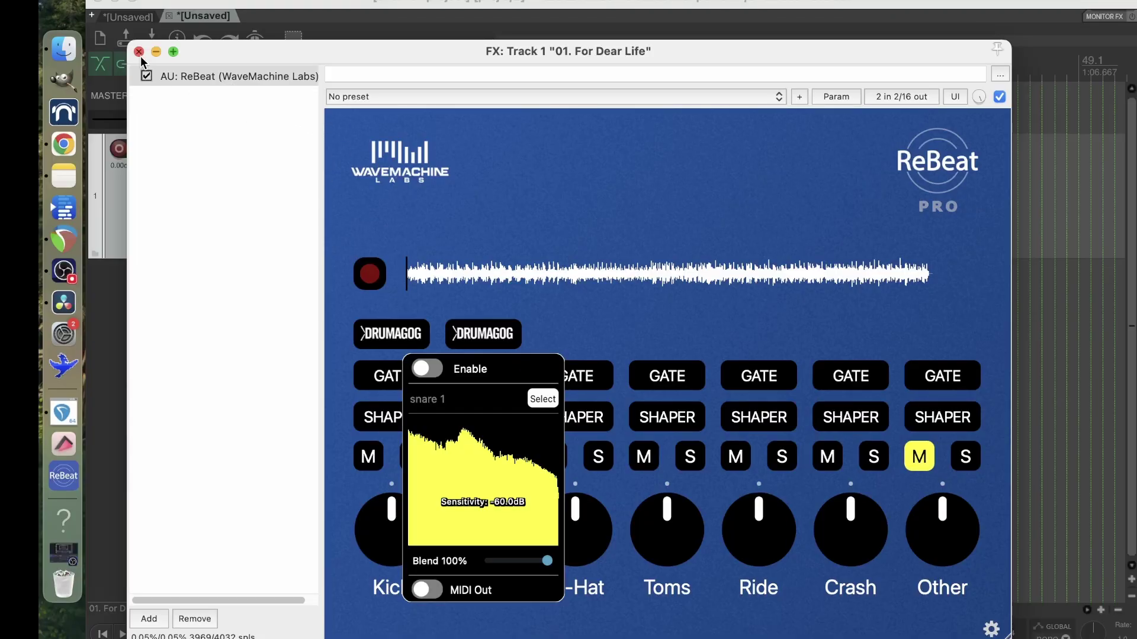
# - Remove the ReBeat plugin from track 1's FX chain and close the empty chain window
pyautogui.click(139, 53)
pyautogui.click(315, 149)
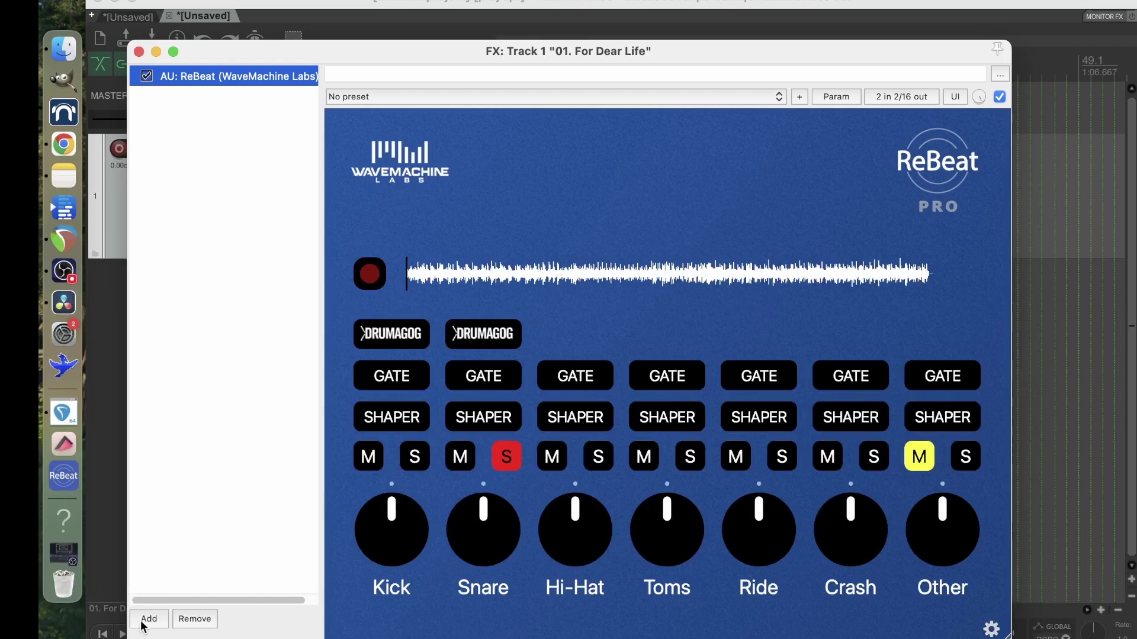
pyautogui.click(193, 618)
pyautogui.click(138, 52)
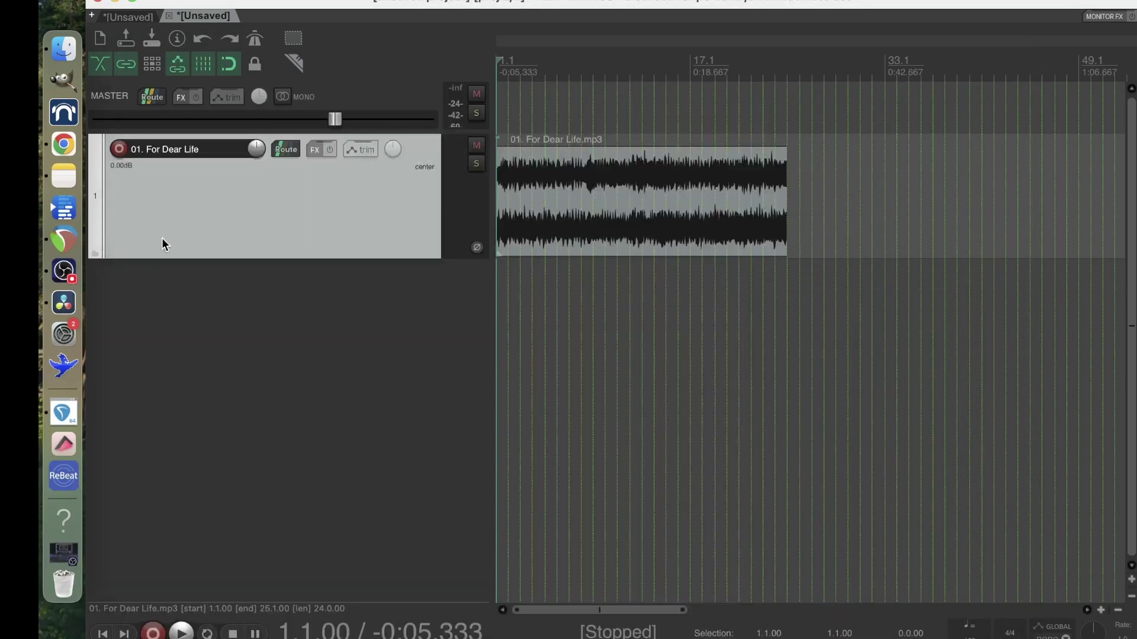
# - Launch standalone ReBeat Pro and load prong normal.wav from the prong stems folder
pyautogui.click(64, 476)
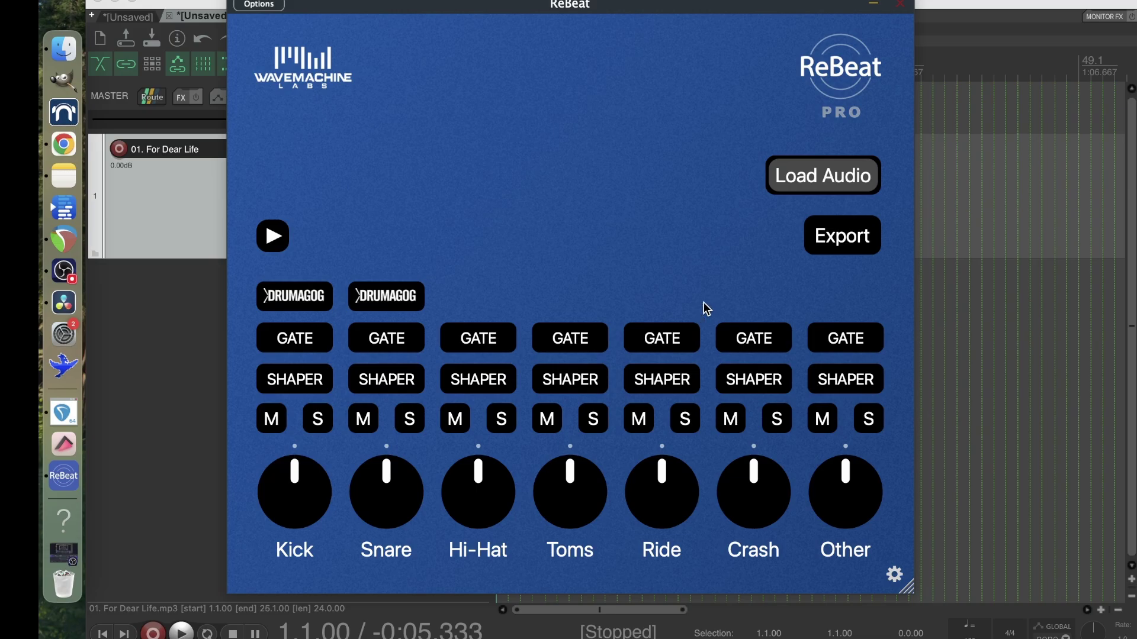
pyautogui.press('super+shift+d')
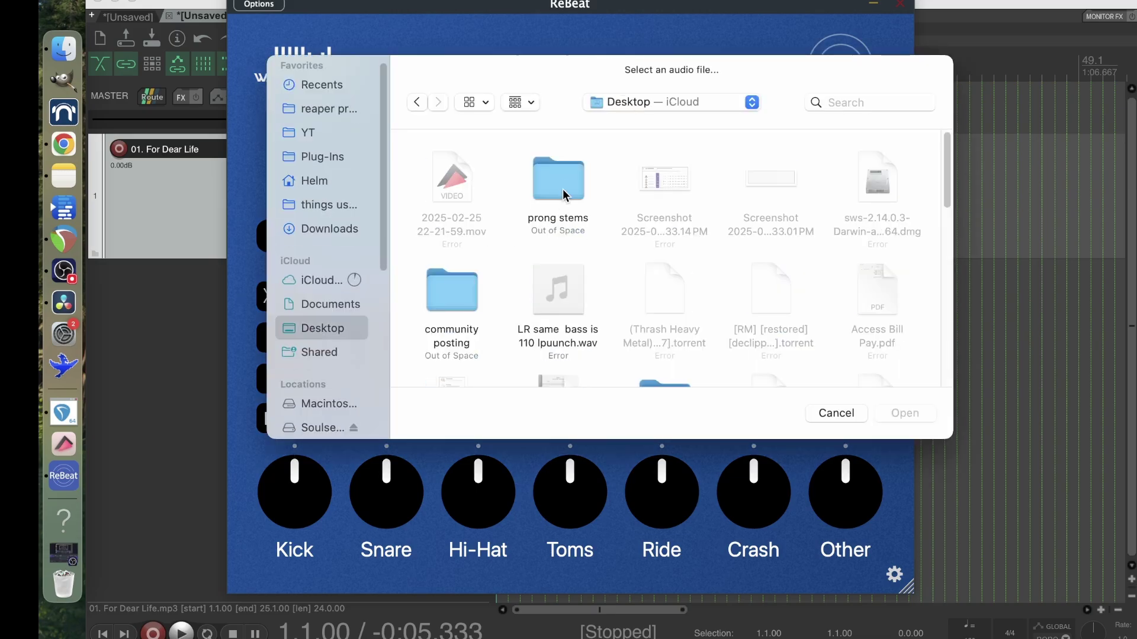
pyautogui.doubleClick(562, 189)
pyautogui.click(444, 185)
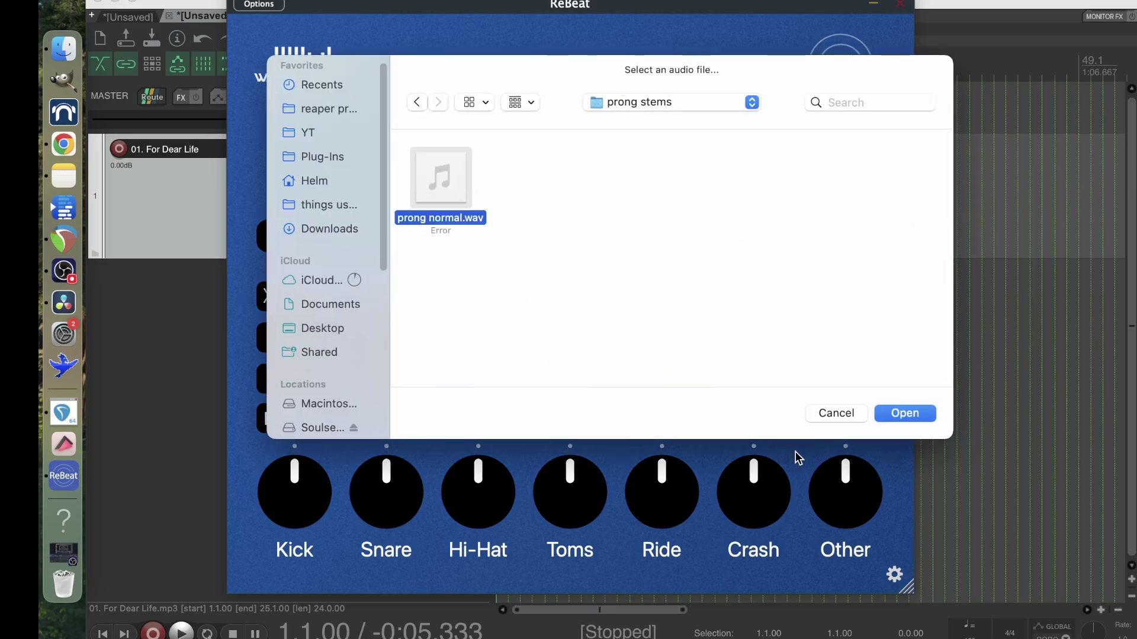
pyautogui.click(900, 413)
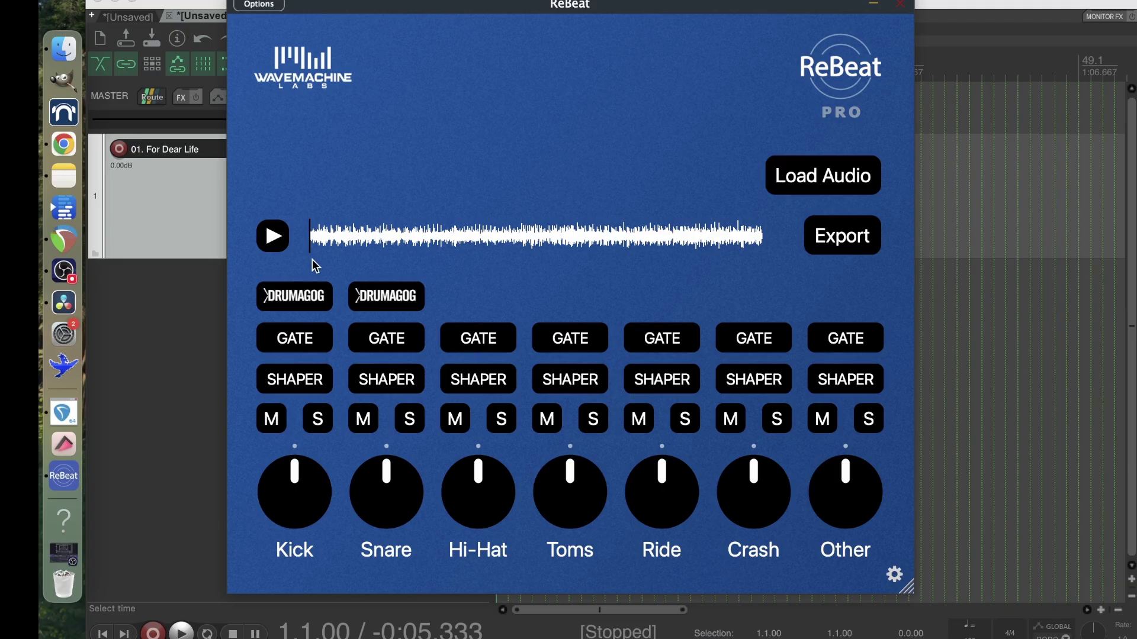
# - Preview the drum recording, then export the separated stems to Desktop > prong stems
pyautogui.click(277, 243)
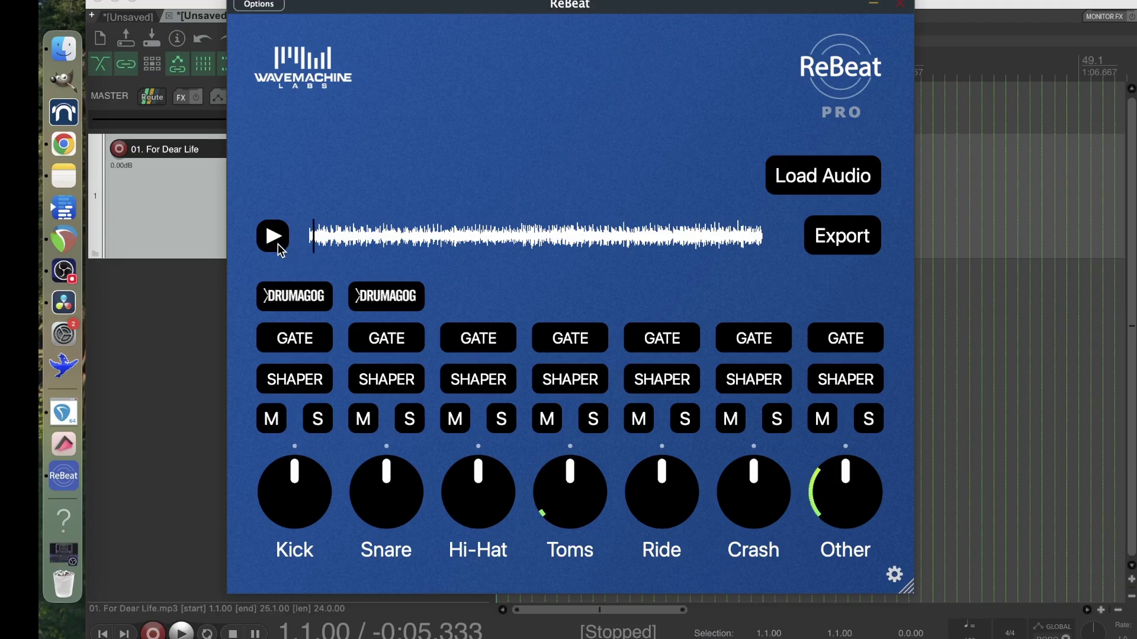
pyautogui.click(834, 239)
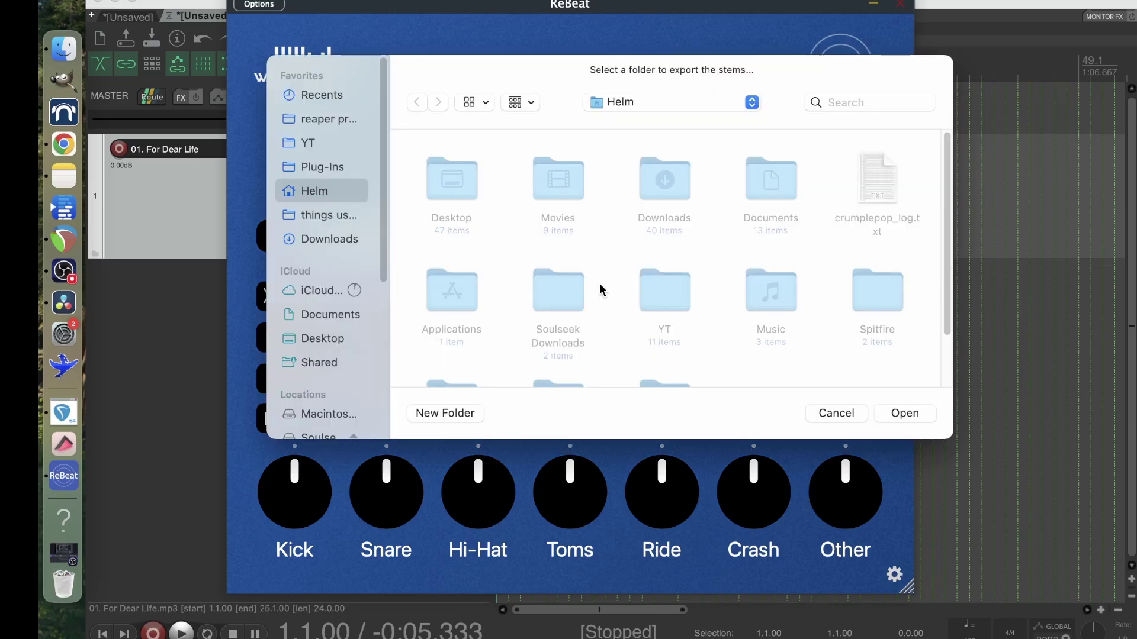
pyautogui.click(447, 182)
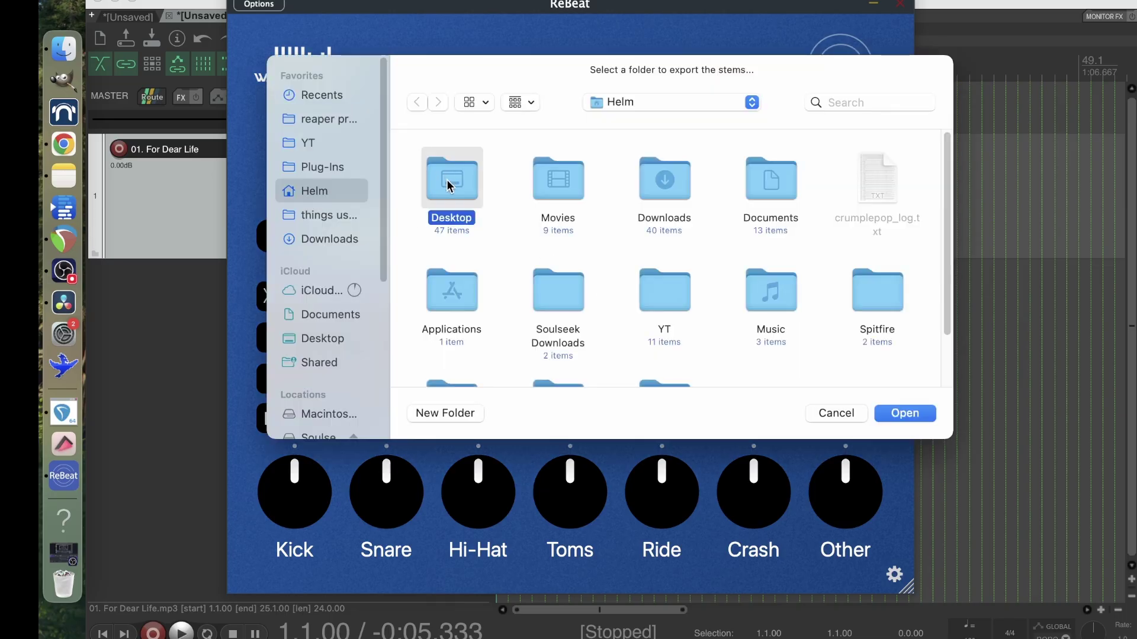
pyautogui.doubleClick(446, 180)
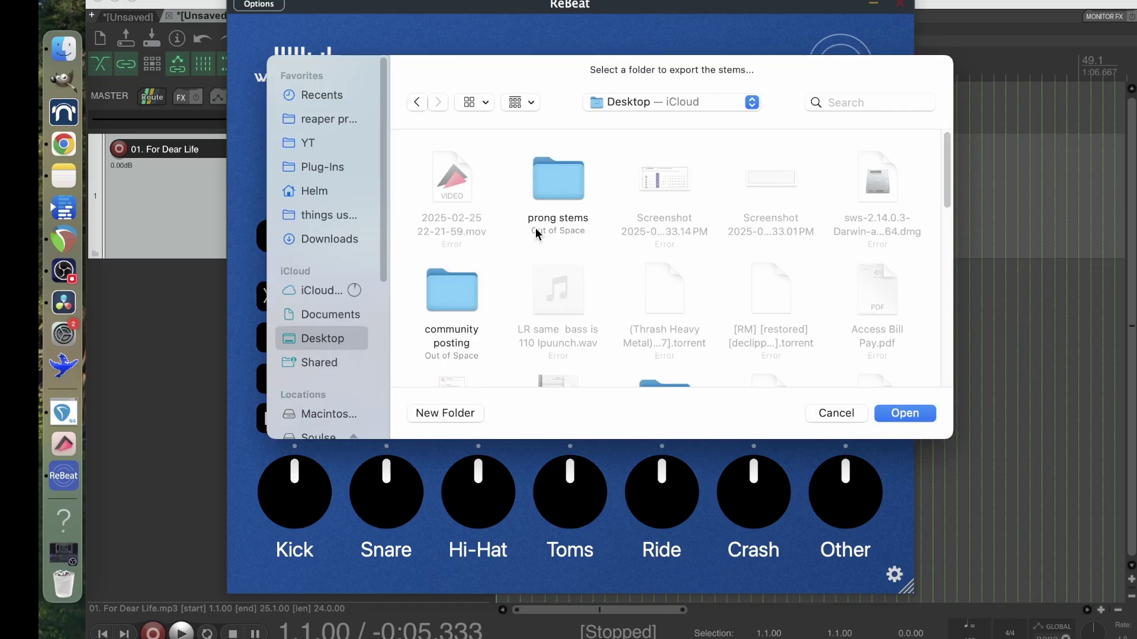
pyautogui.click(553, 187)
pyautogui.doubleClick(553, 186)
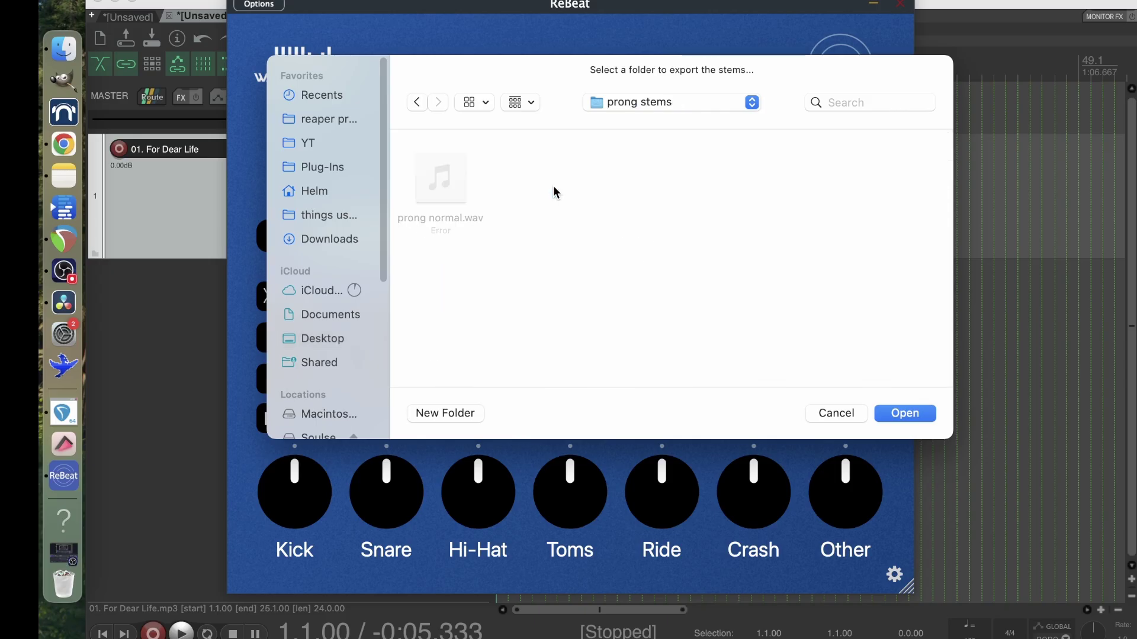
pyautogui.click(906, 414)
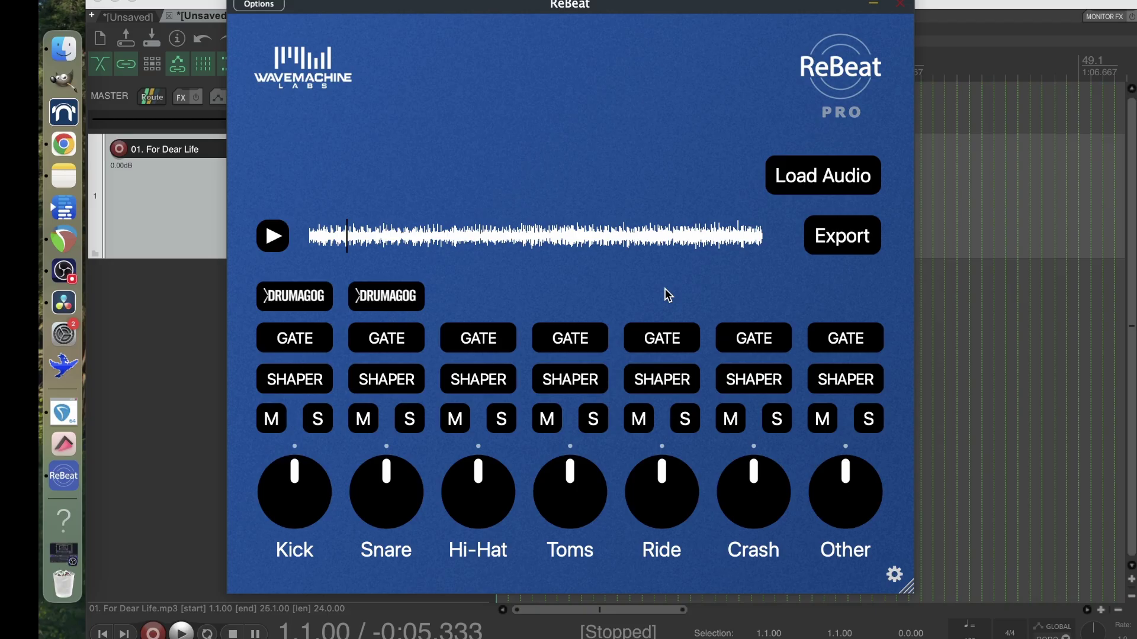
# - Hide REAPER, show the prong stems folder in Finder, and drag the crash stem toward REAPER
pyautogui.click(171, 2)
pyautogui.click(115, 2)
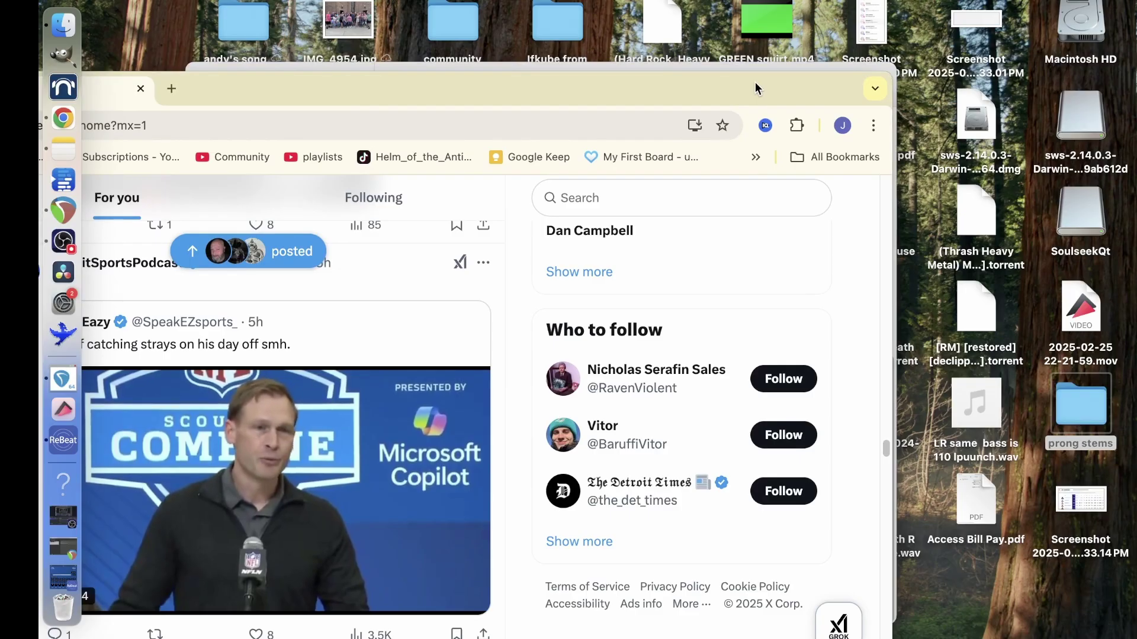
pyautogui.moveTo(755, 82); pyautogui.dragTo(852, 44)
pyautogui.press('super+Tab')
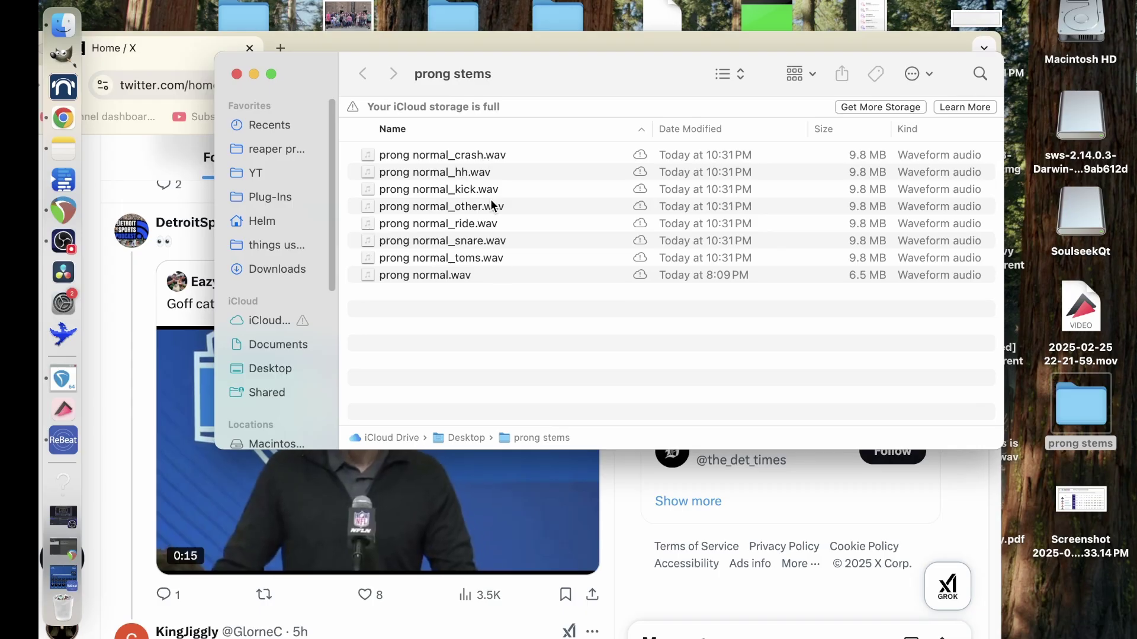
pyautogui.moveTo(434, 155); pyautogui.dragTo(66, 213)
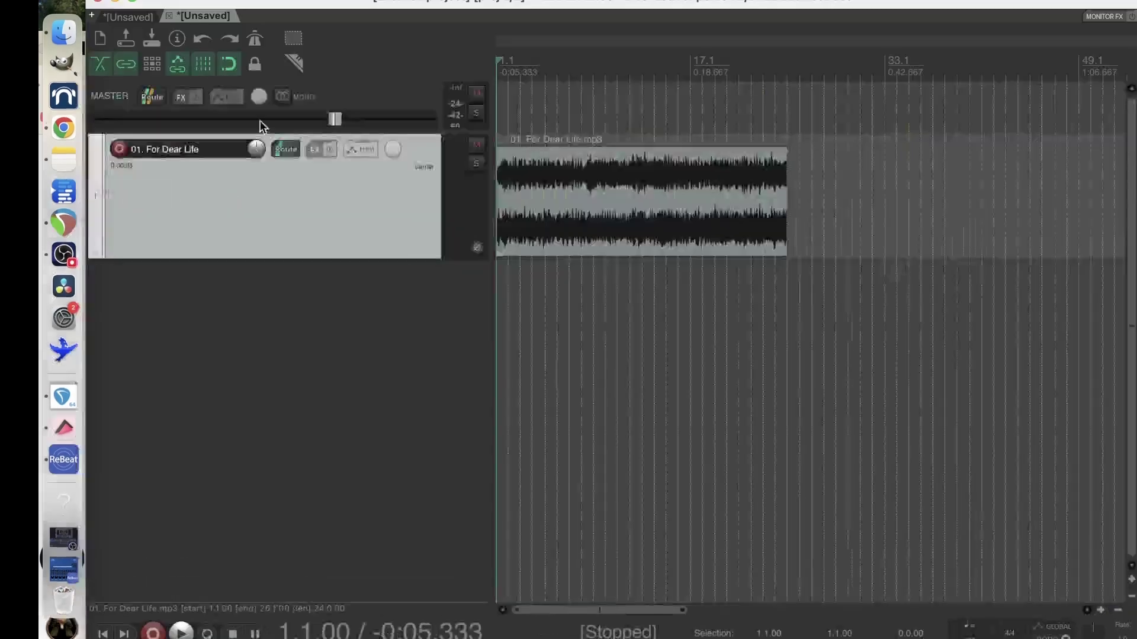
# - Drop all seven stem WAVs into REAPER at the same time position on separate tracks
pyautogui.click(72, 30)
pyautogui.keyDown('shift'); pyautogui.click(789, 278); pyautogui.keyUp('shift')
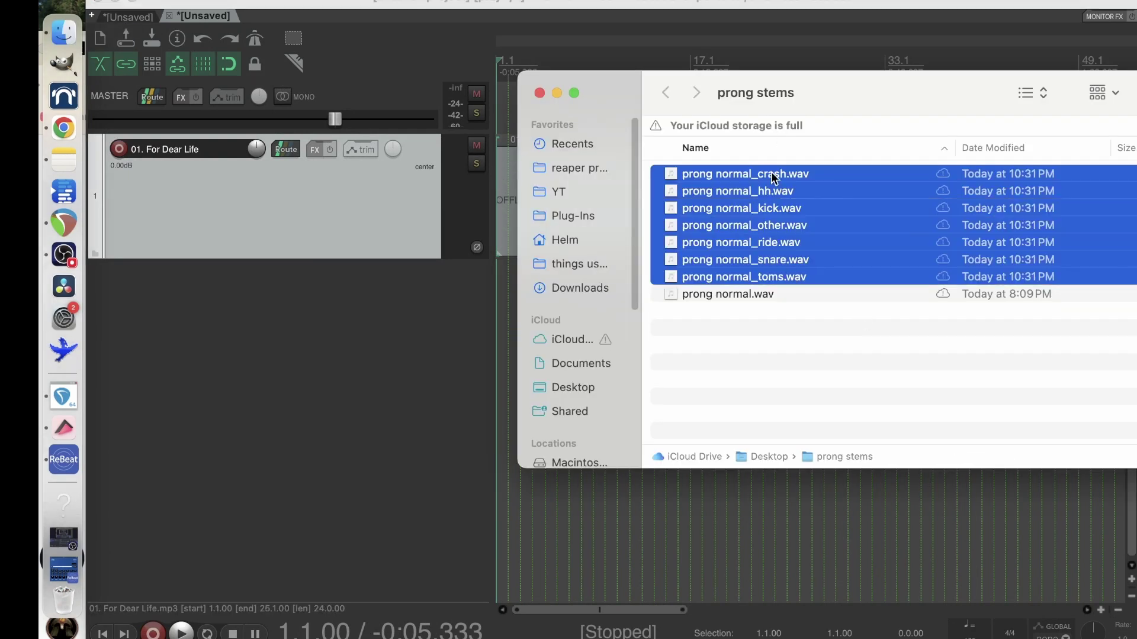
pyautogui.moveTo(774, 176); pyautogui.dragTo(398, 311)
pyautogui.click(490, 201)
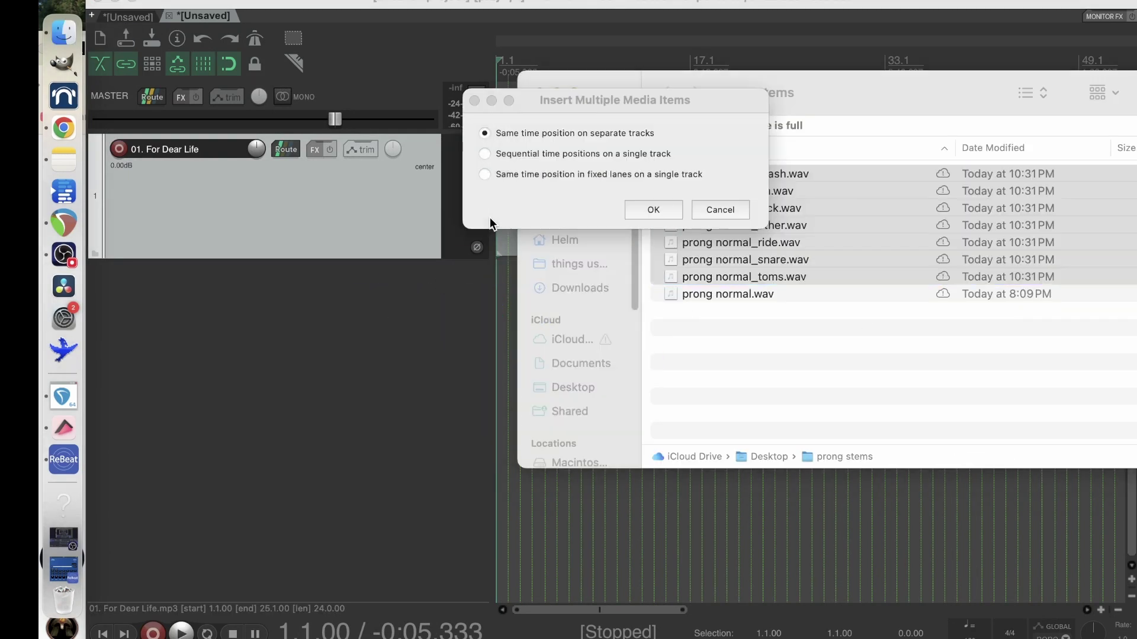
pyautogui.click(669, 211)
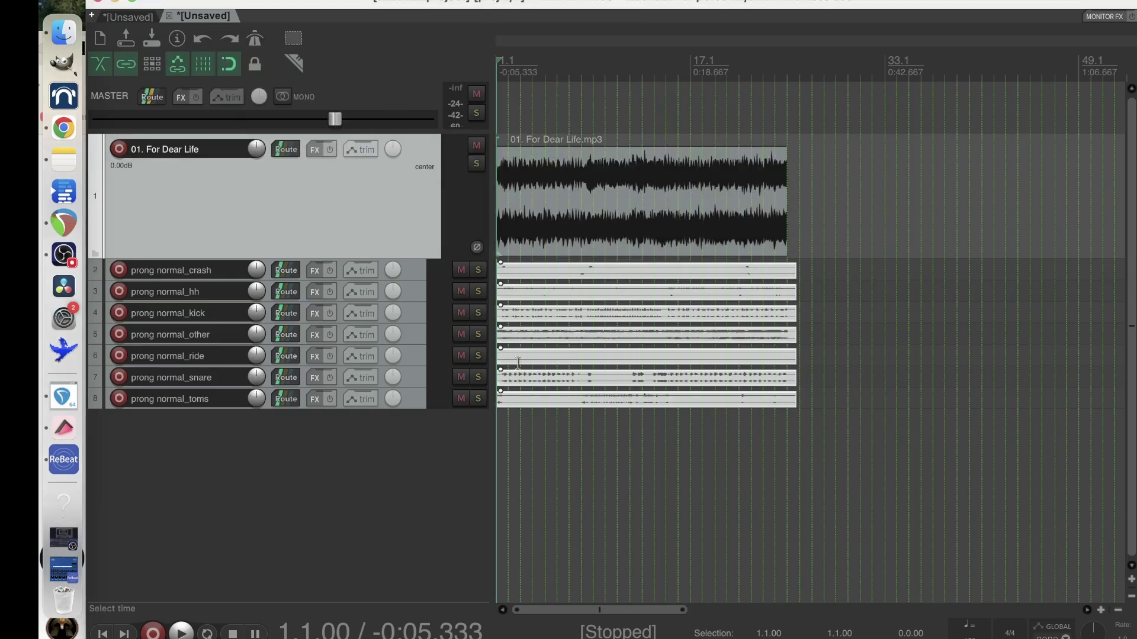
pyautogui.hscroll(3, 416, 294)
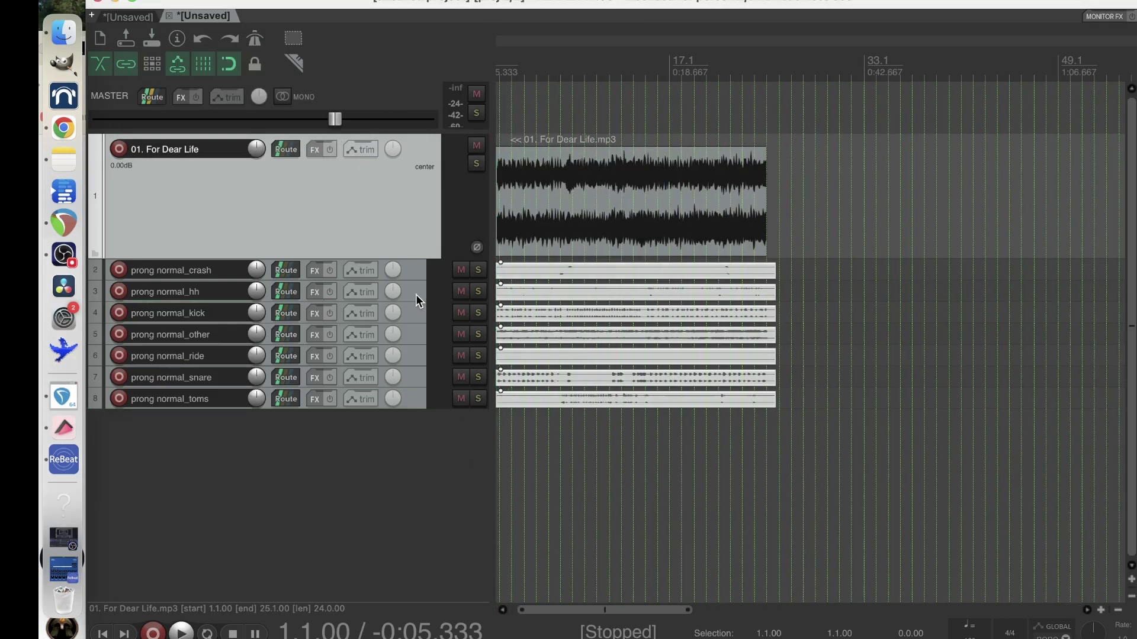
pyautogui.scroll(-5, 414, 293)
pyautogui.scroll(5, 414, 291)
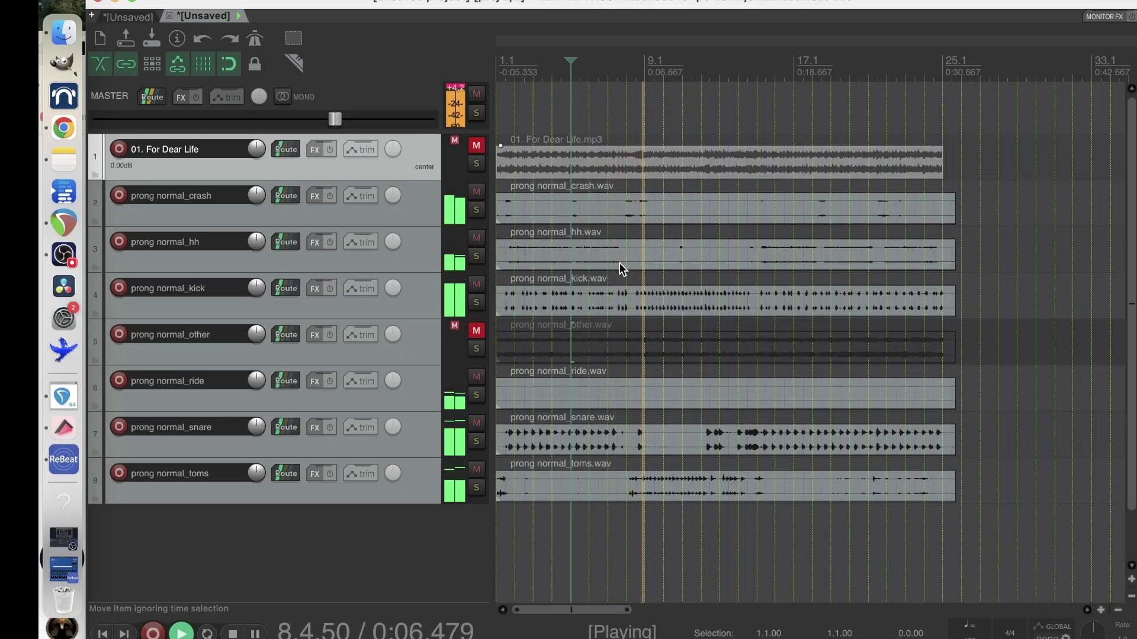
# - Add Clariphonic DSP MKII to the hi-hat track and raise its Clarity amount
pyautogui.press('f')
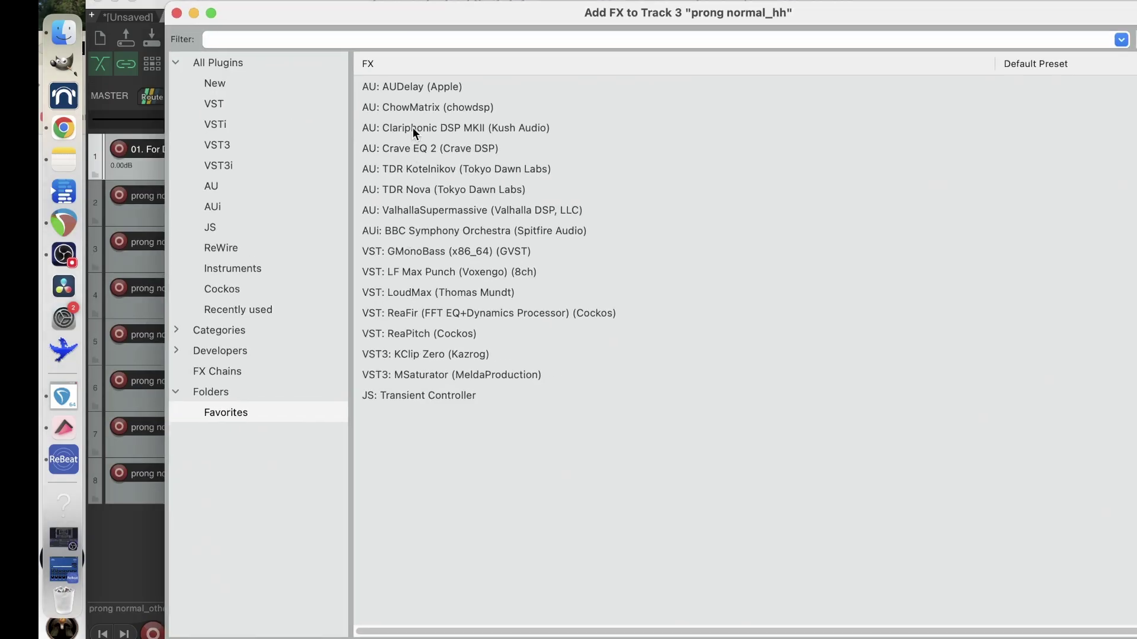
pyautogui.doubleClick(412, 128)
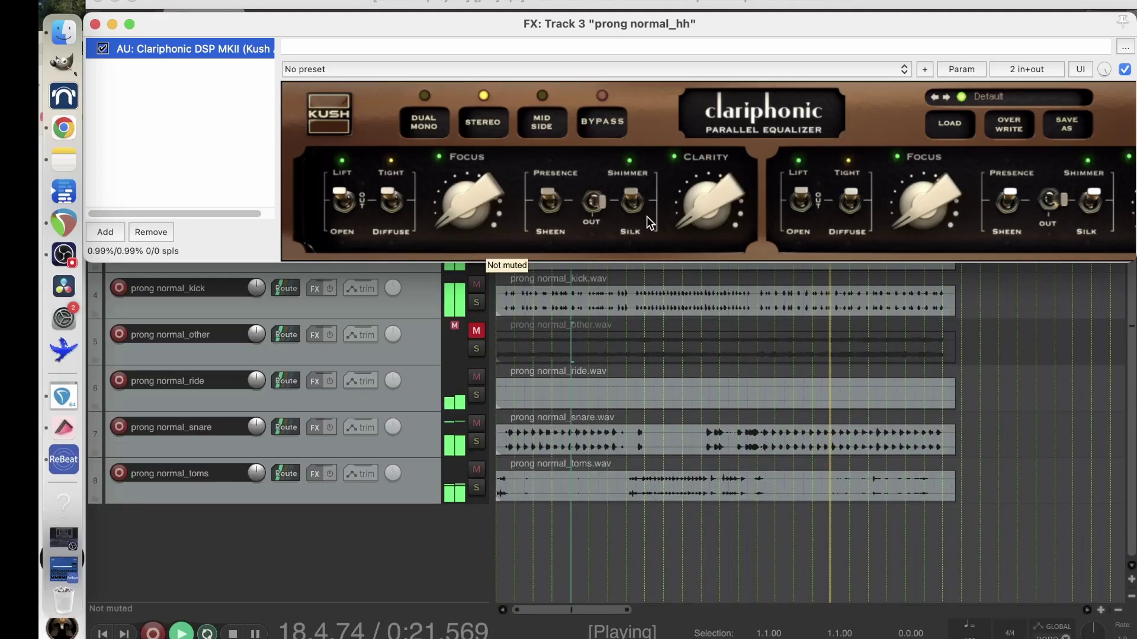
pyautogui.moveTo(702, 198); pyautogui.dragTo(716, 48)
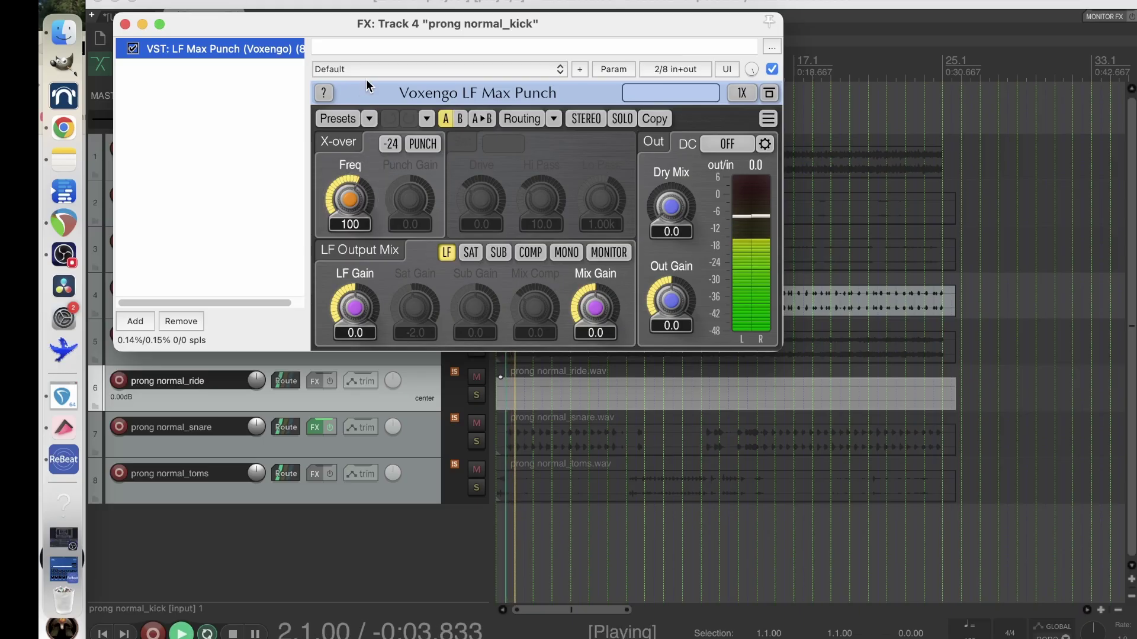
# - Set LF Max Punch on the kick to the Saturated Bass preset with crossover lowered to about 58
pyautogui.click(365, 71)
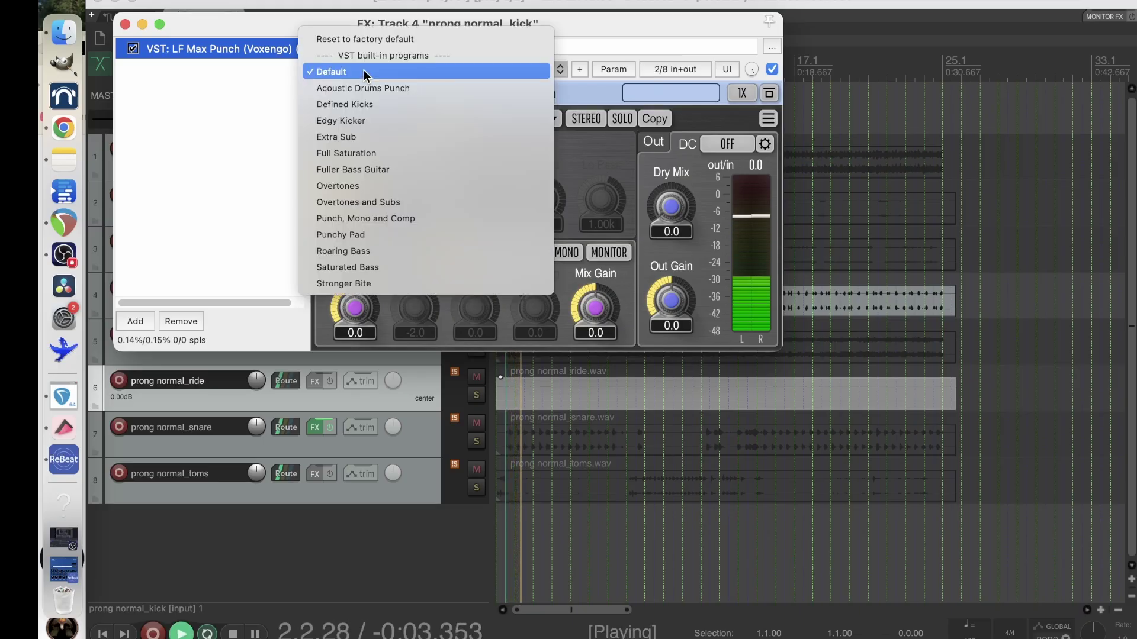
pyautogui.click(347, 283)
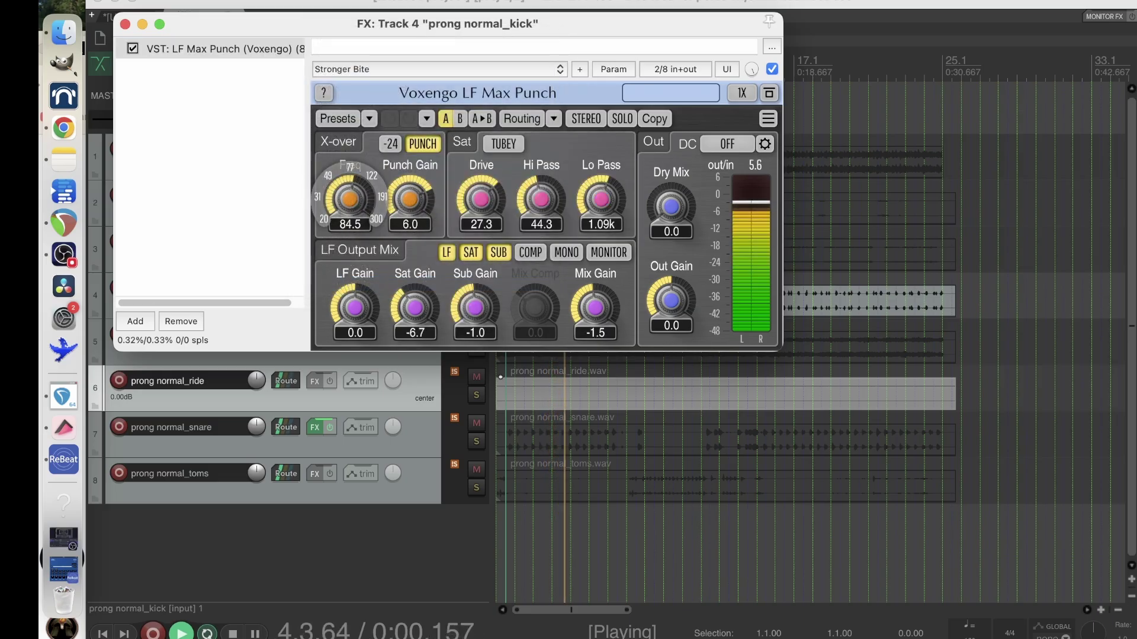
pyautogui.moveTo(350, 199); pyautogui.dragTo(349, 213)
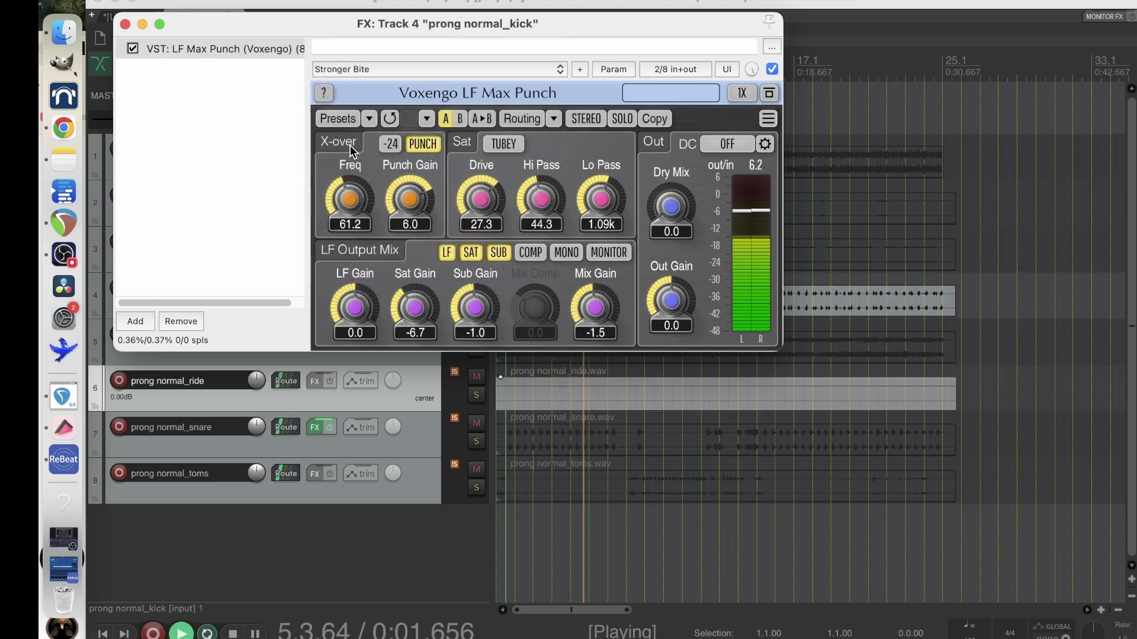
pyautogui.click(356, 75)
pyautogui.click(346, 58)
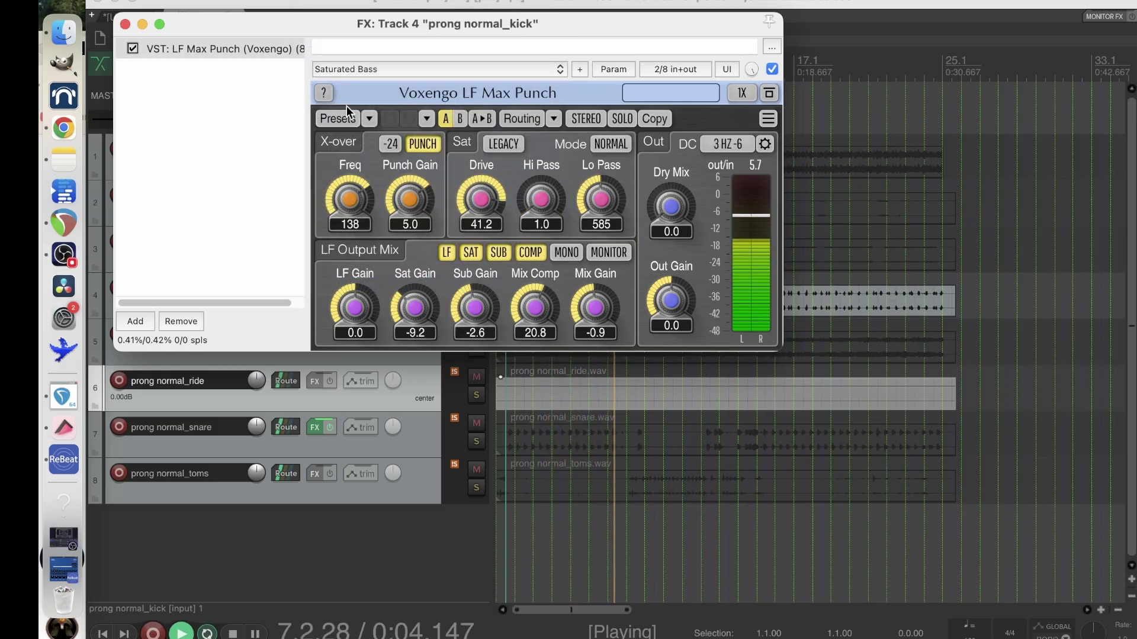
pyautogui.moveTo(349, 199); pyautogui.dragTo(350, 198)
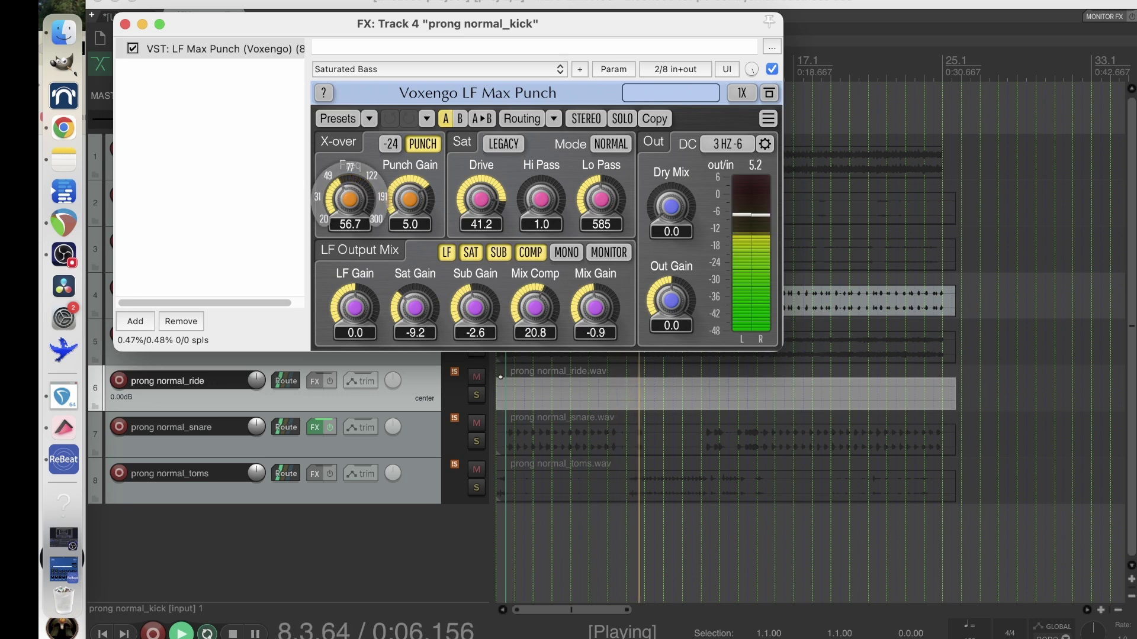
# - Close the FX: Track 4 window and select the kick track around bar 17
pyautogui.click(125, 24)
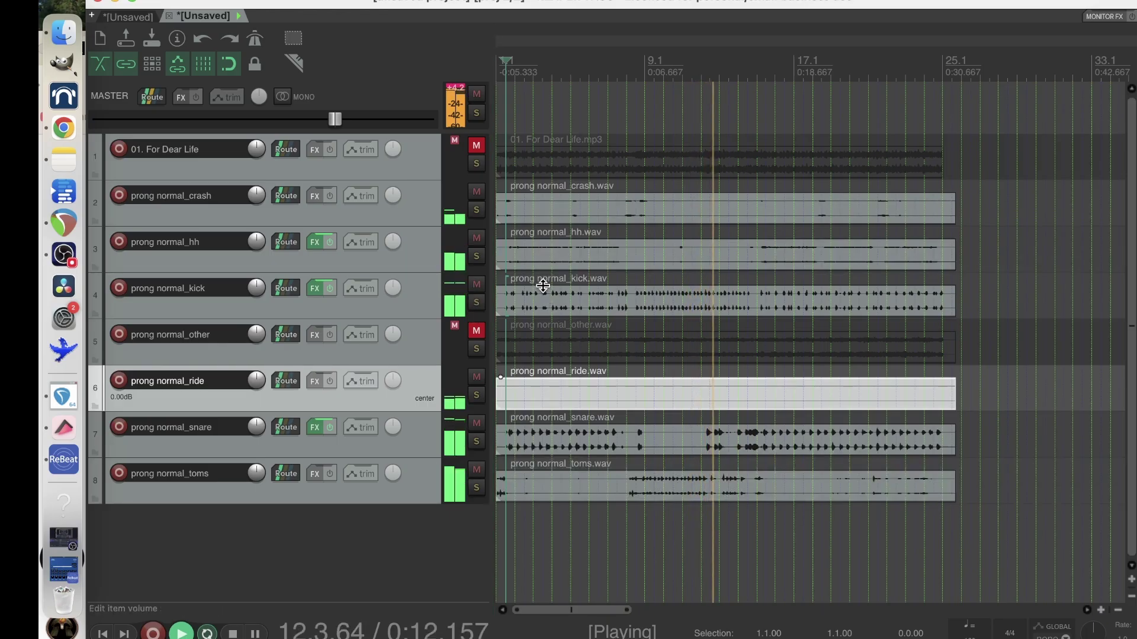
pyautogui.click(766, 276)
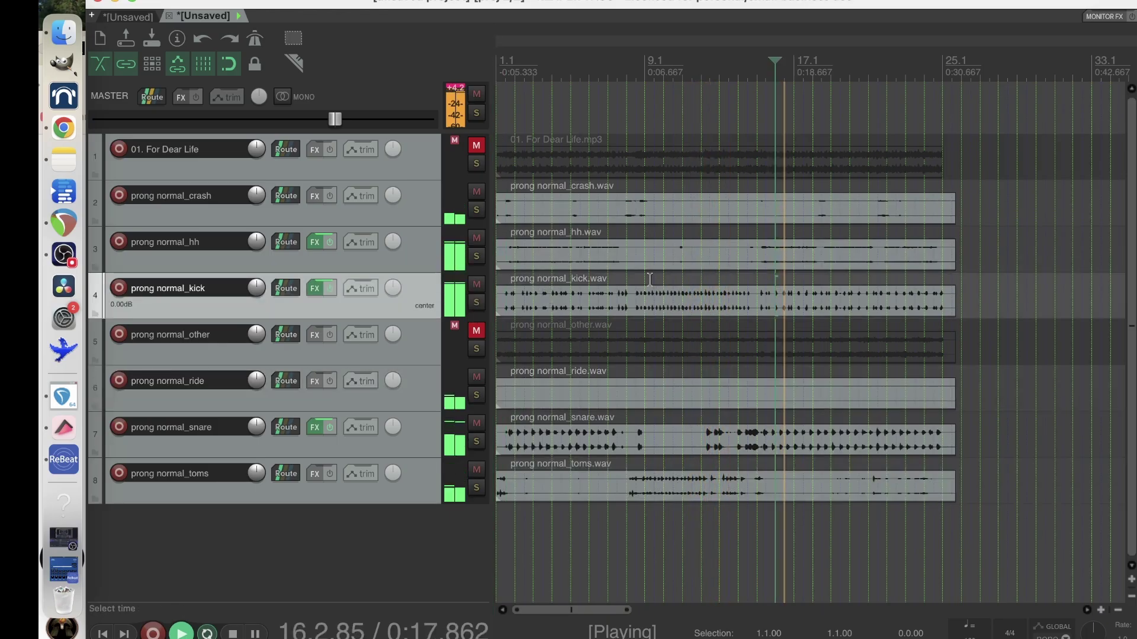